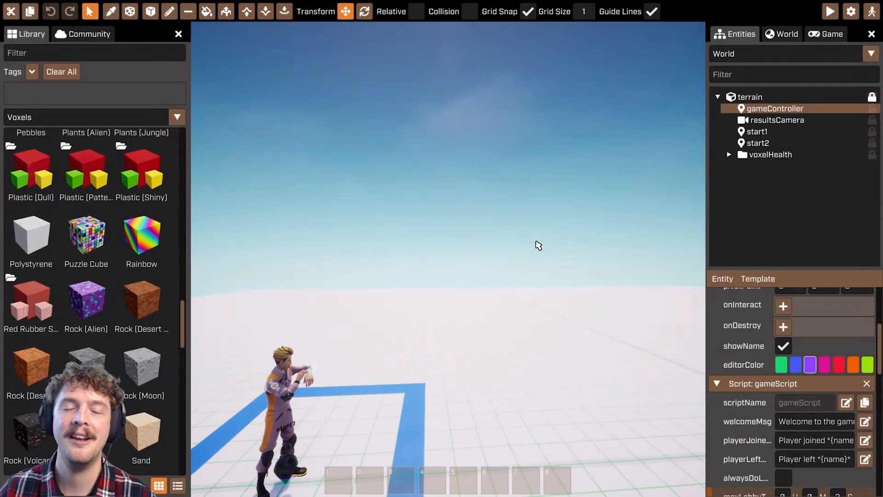
pyautogui.moveTo(501, 209); pyautogui.dragTo(501, 267, button='right')
pyautogui.press('s')
pyautogui.moveTo(448, 259); pyautogui.dragTo(396, 244, button='right')
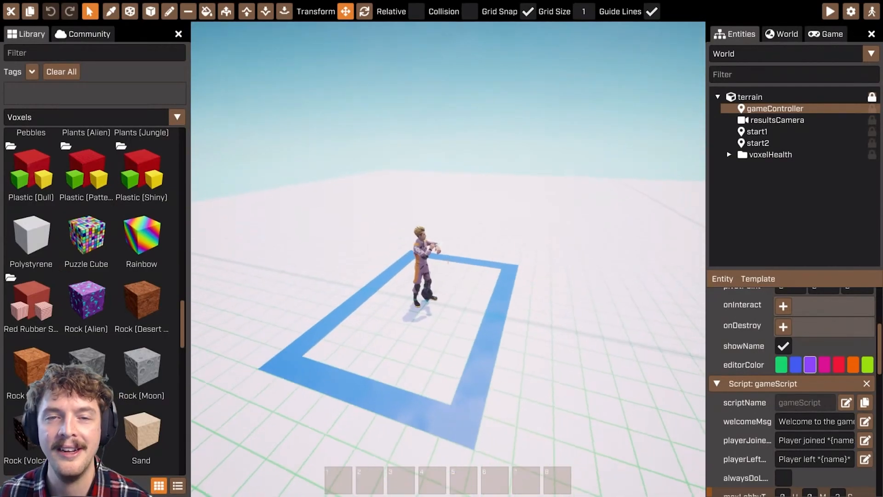
pyautogui.press('a')
pyautogui.press('d')
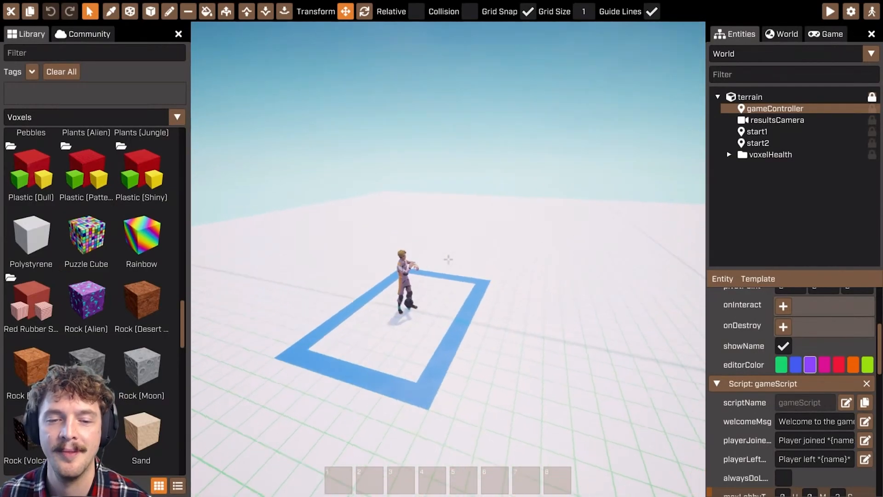
pyautogui.moveTo(448, 260); pyautogui.dragTo(448, 202, button='right')
pyautogui.press('w')
pyautogui.moveTo(592, 219); pyautogui.dragTo(591, 263, button='right')
pyautogui.moveTo(448, 259); pyautogui.dragTo(590, 216, button='right')
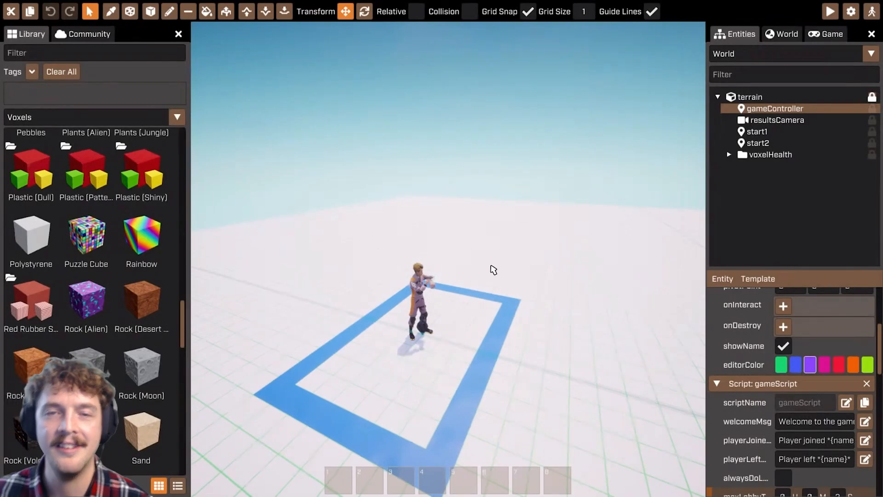
# Open the game settings and look through the controls, input and graphics options
pyautogui.press('Escape')
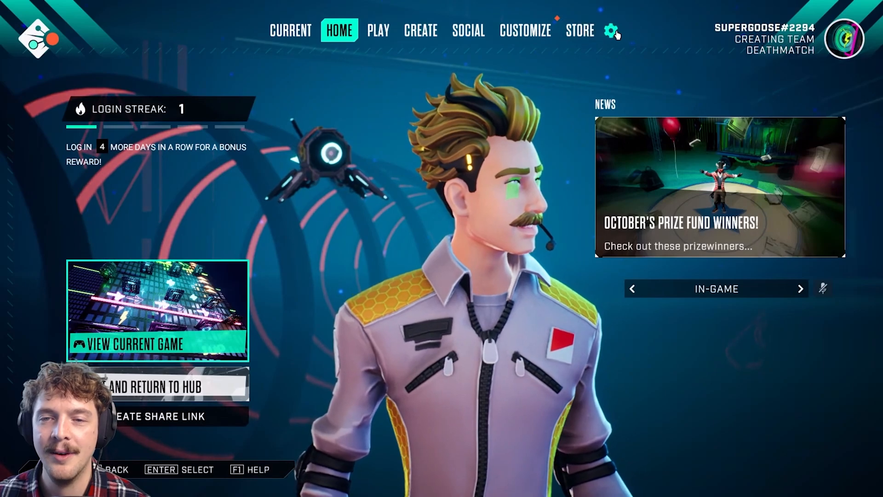
pyautogui.click(612, 32)
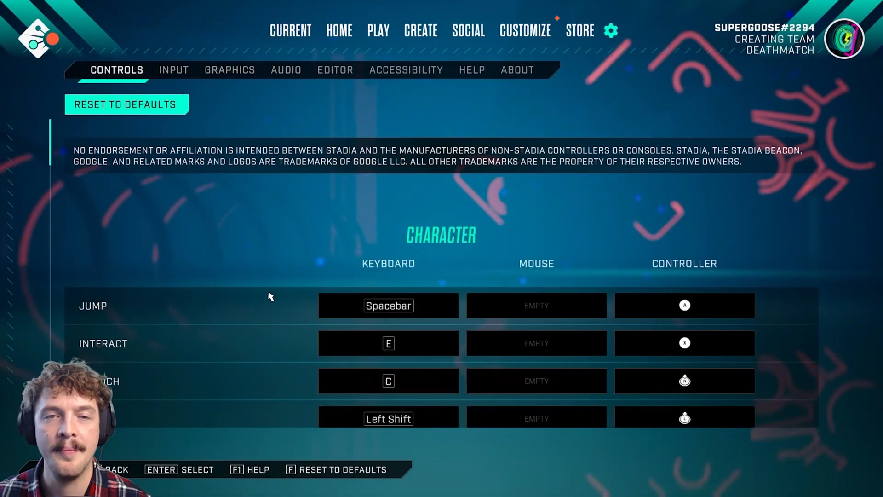
pyautogui.press('Down')
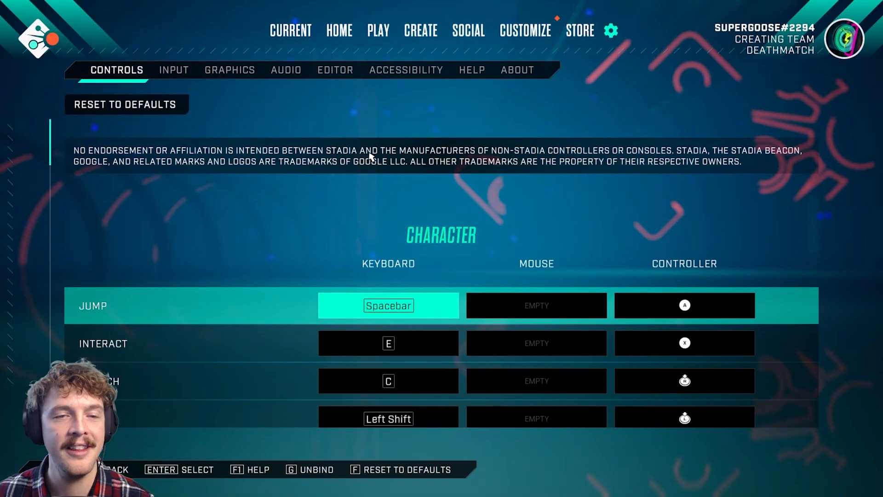
pyautogui.click(177, 71)
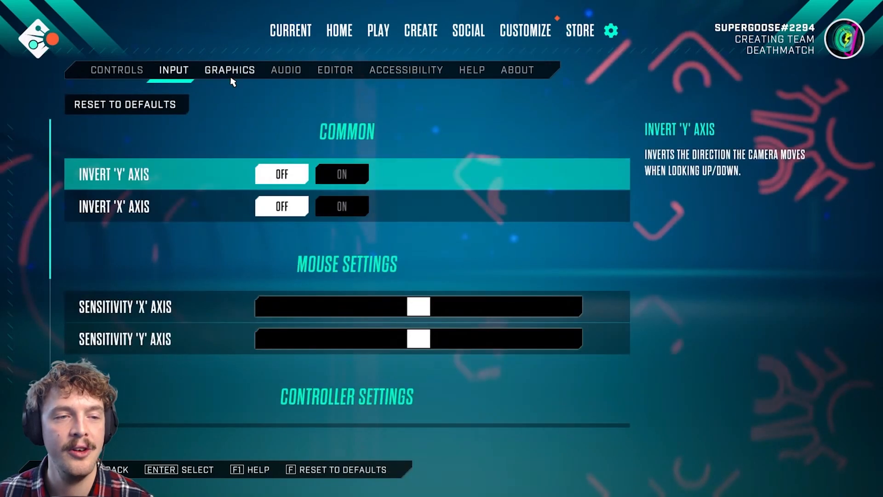
pyautogui.click(230, 70)
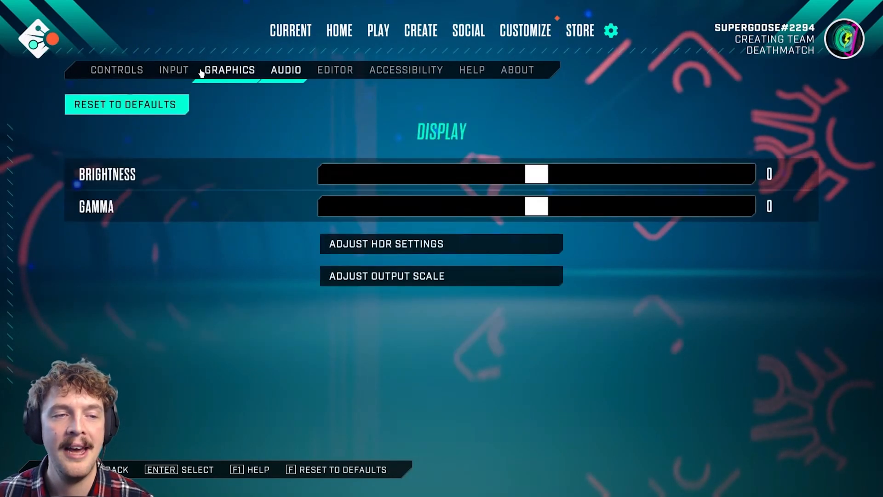
pyautogui.click(123, 70)
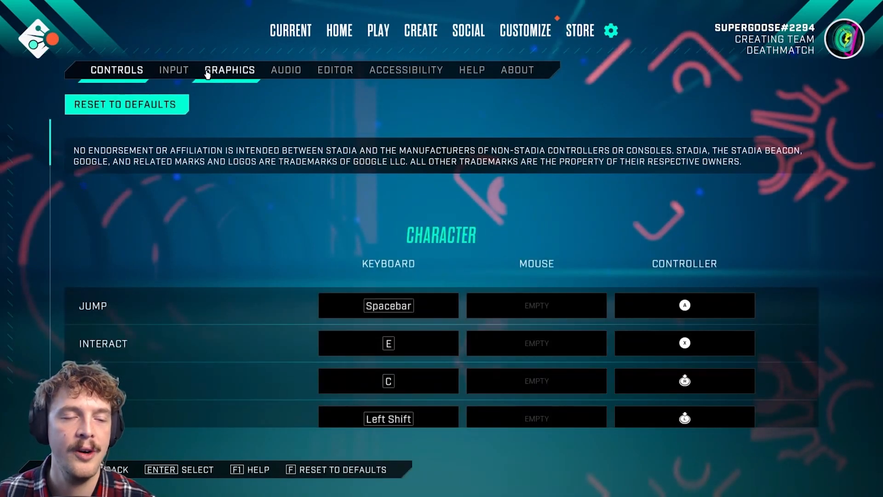
pyautogui.click(183, 71)
pyautogui.click(133, 74)
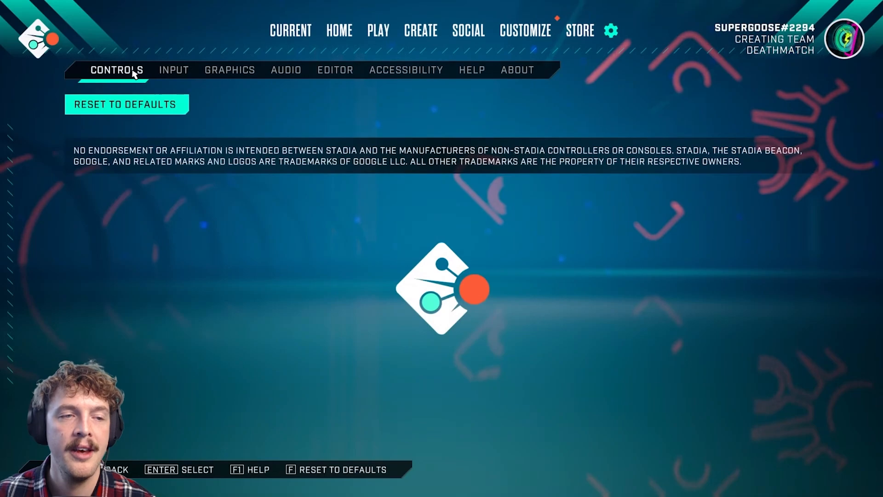
# Try German, Italian, French, French (Canada) and Spanish as the language in the accessibility settings, and return it to English (United States)
pyautogui.click(405, 72)
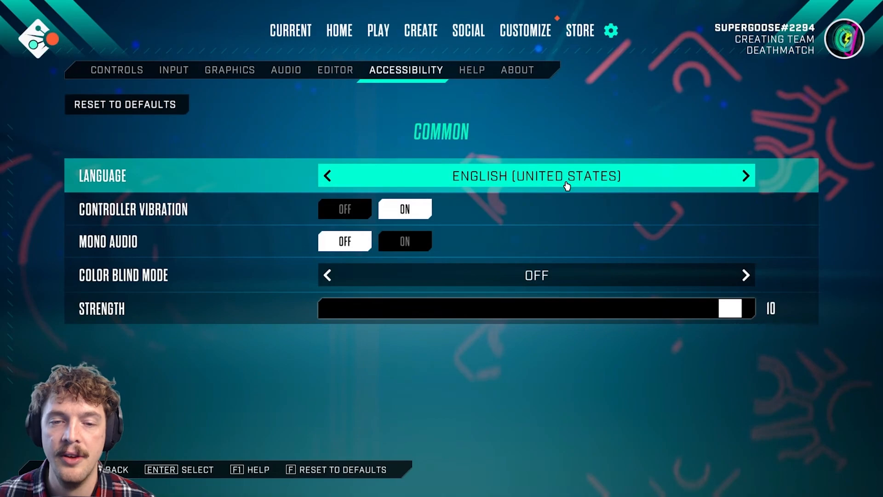
pyautogui.click(327, 176)
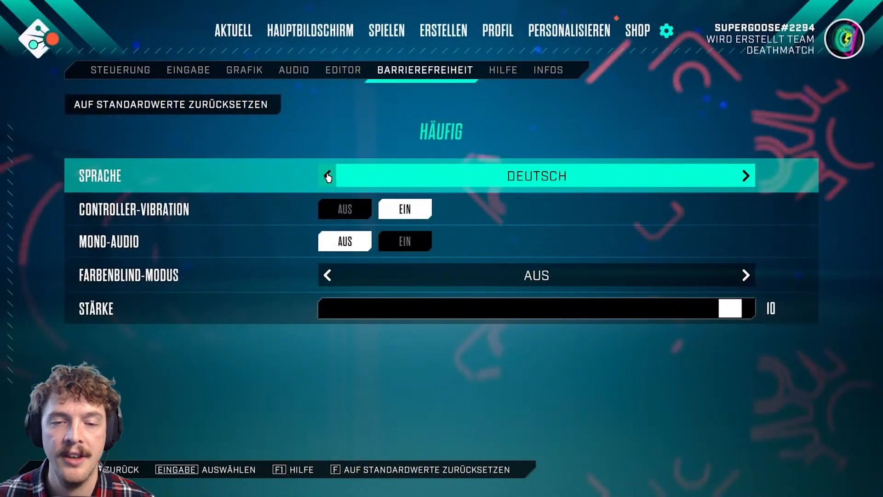
pyautogui.click(327, 175)
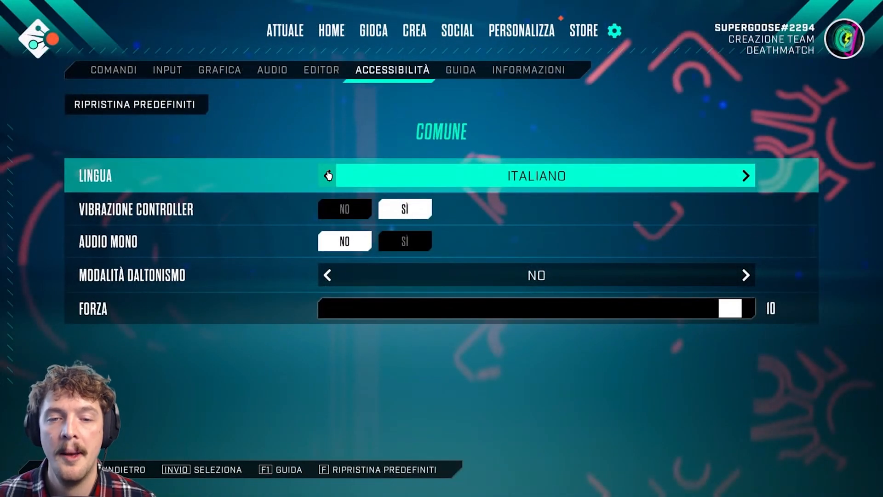
pyautogui.click(328, 176)
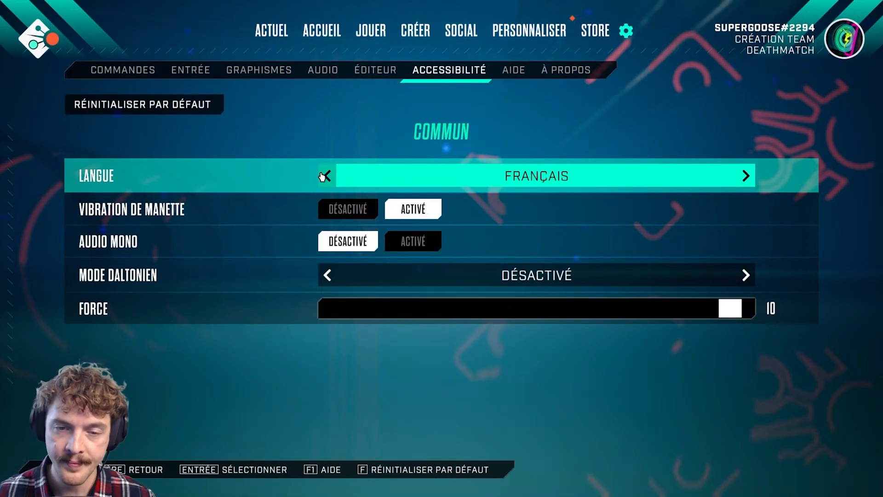
pyautogui.click(327, 176)
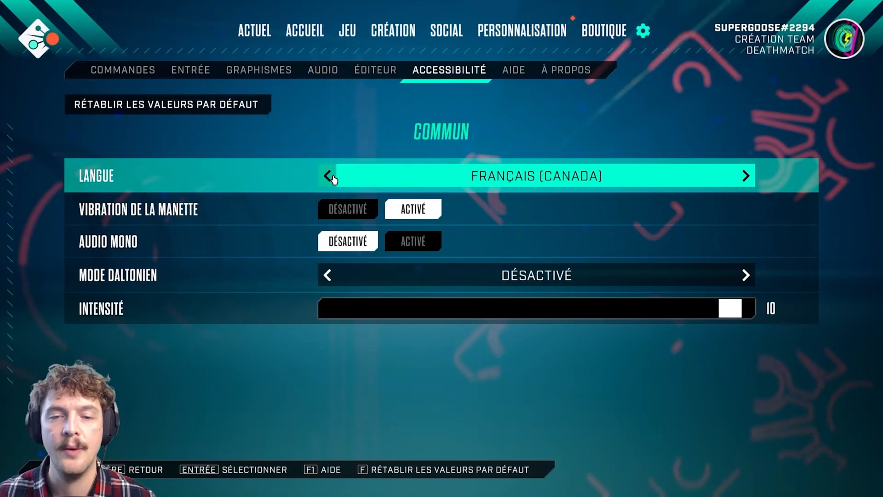
pyautogui.click(328, 176)
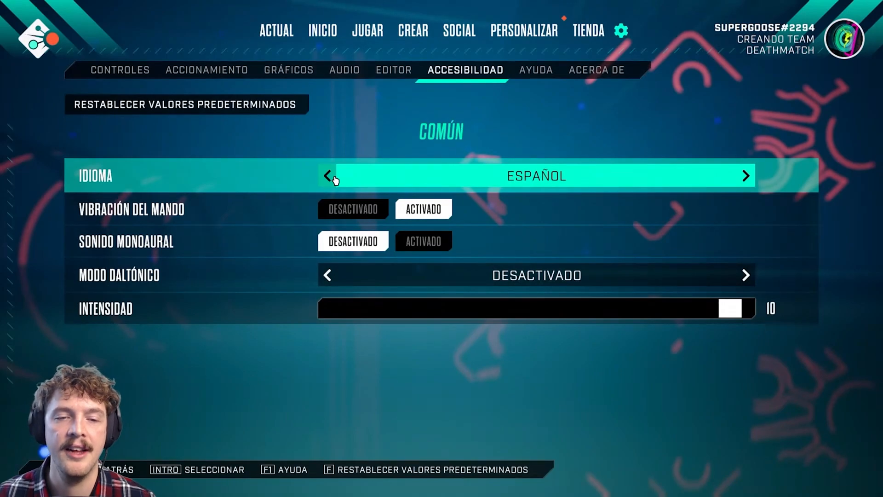
pyautogui.click(335, 178)
pyautogui.click(346, 173)
pyautogui.click(745, 175)
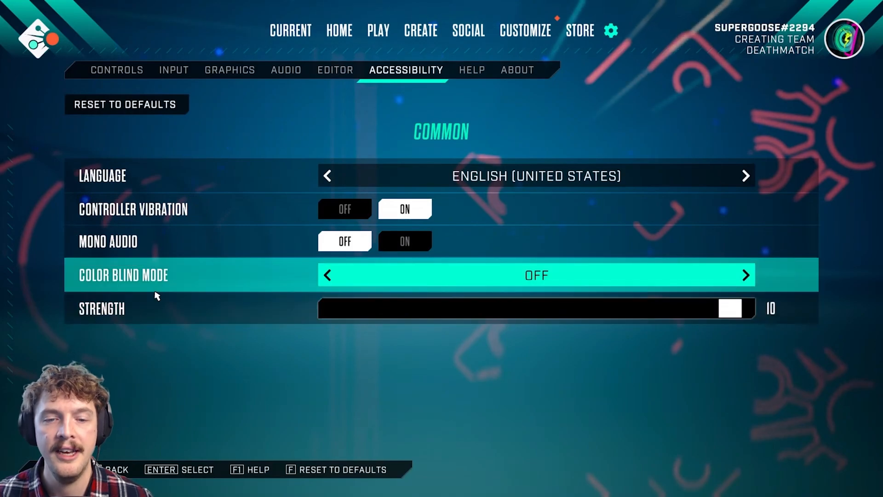
# Preview the Deuteranope, Protanope and Tritanope color blind modes, and set the mode back to Off
pyautogui.click(745, 275)
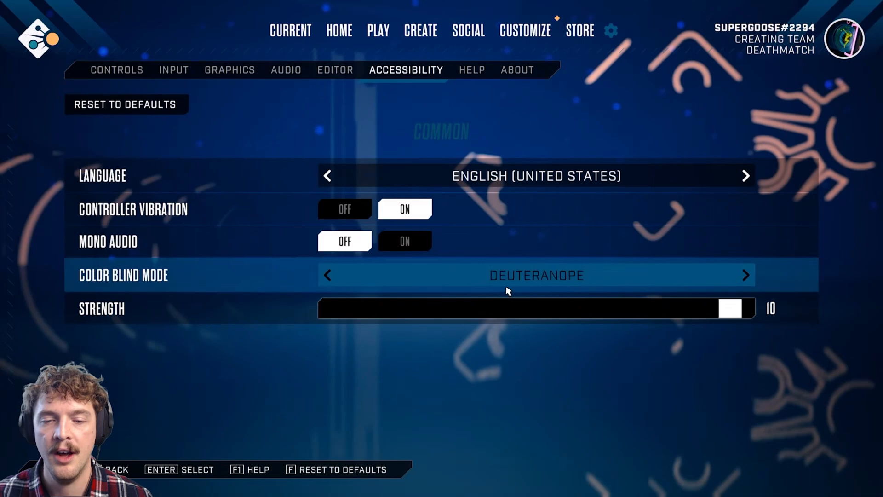
pyautogui.click(744, 276)
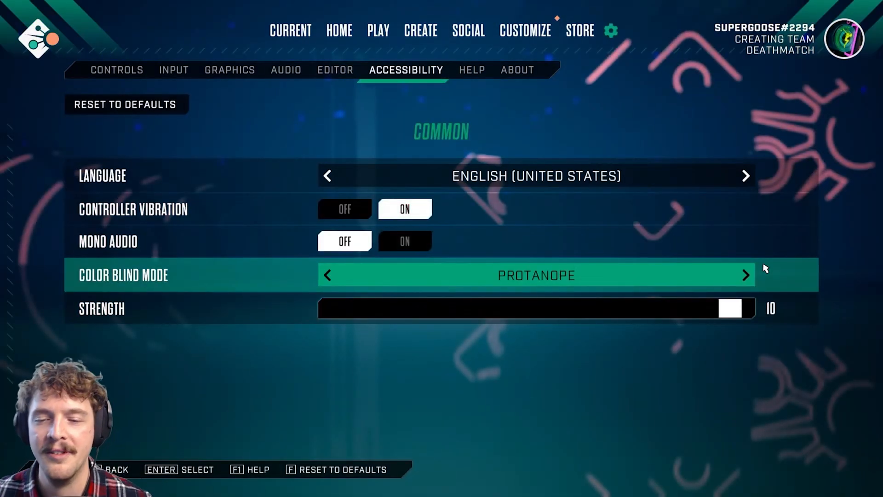
pyautogui.click(745, 276)
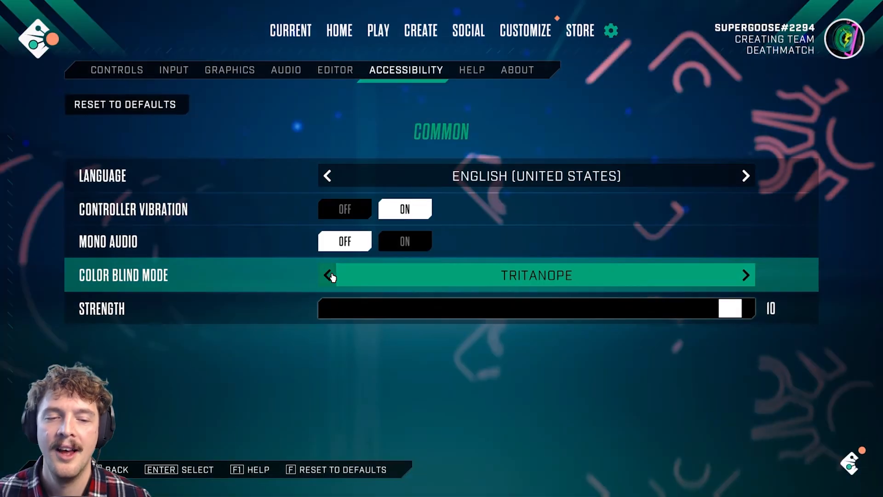
pyautogui.click(329, 275)
pyautogui.click(329, 275)
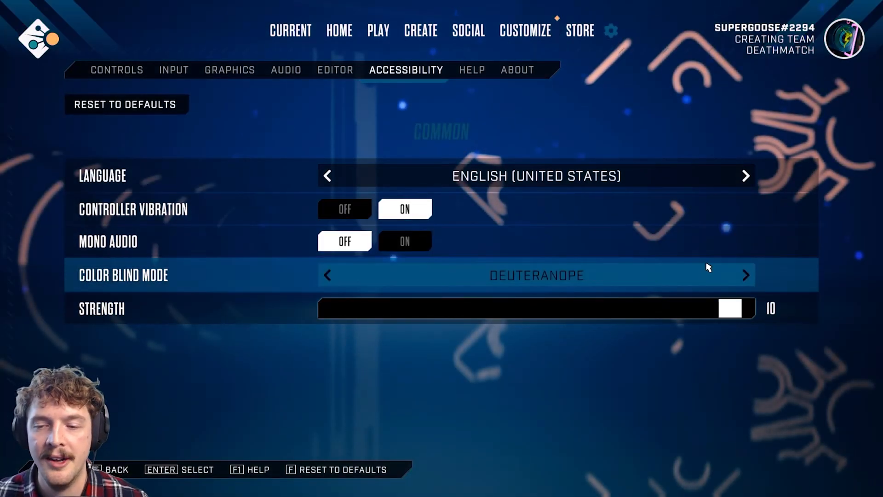
pyautogui.click(747, 276)
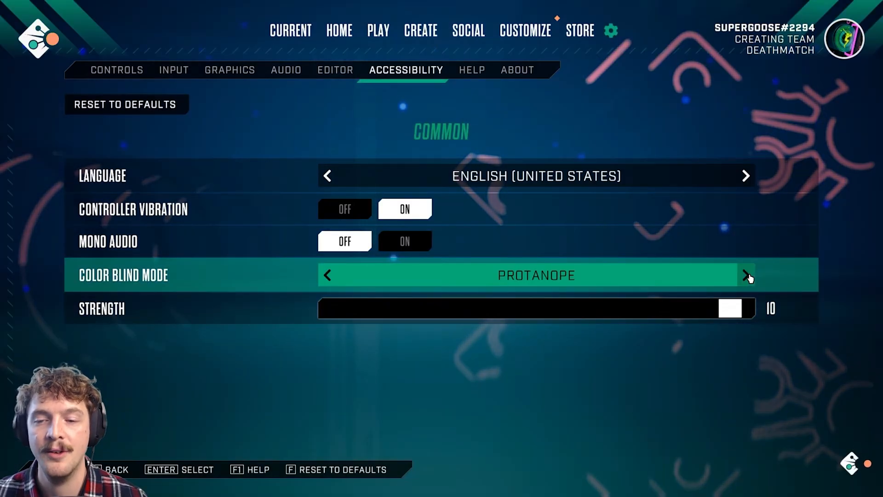
pyautogui.click(746, 276)
pyautogui.moveTo(731, 311)
pyautogui.mouseDown()
pyautogui.moveTo(592, 316)
pyautogui.moveTo(740, 309)
pyautogui.mouseUp()
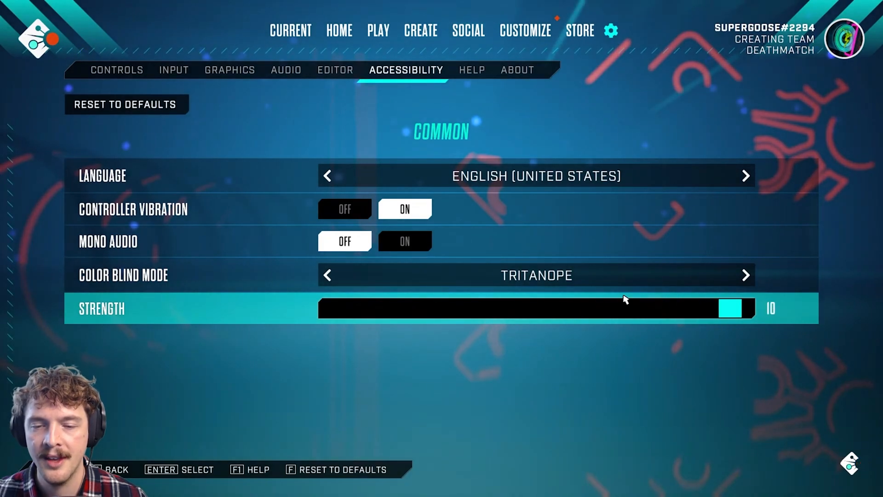
pyautogui.click(327, 277)
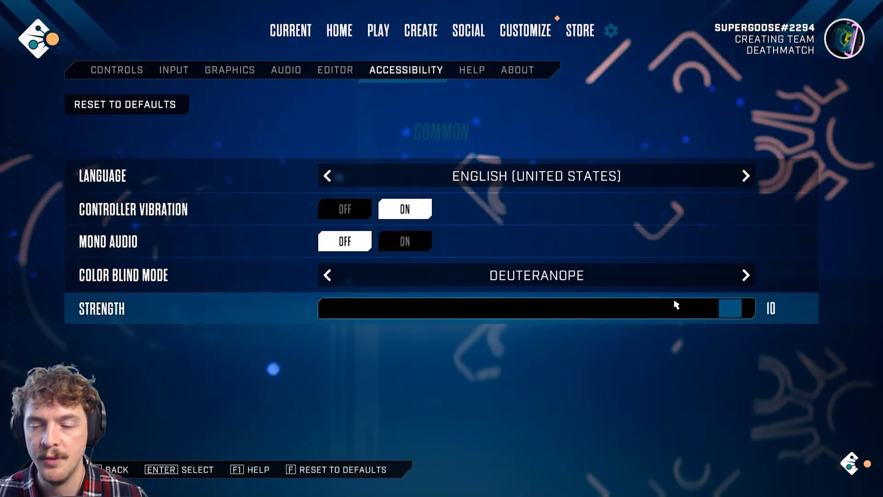
pyautogui.click(745, 276)
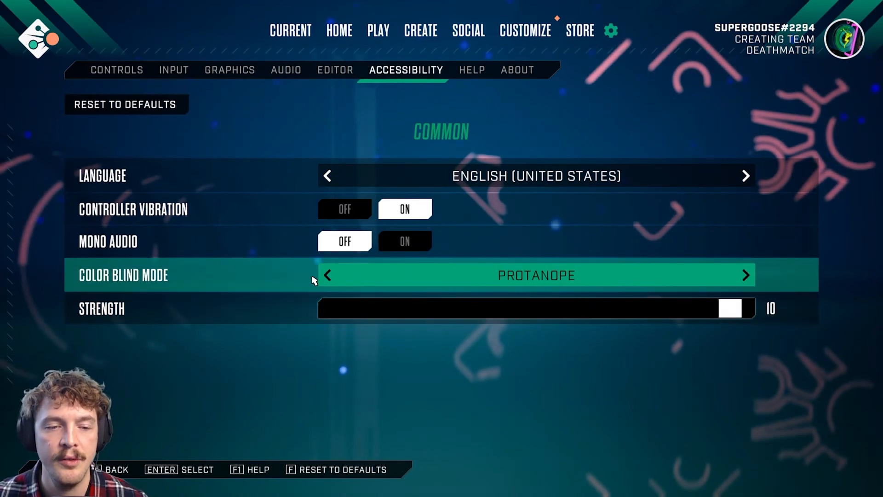
pyautogui.click(327, 278)
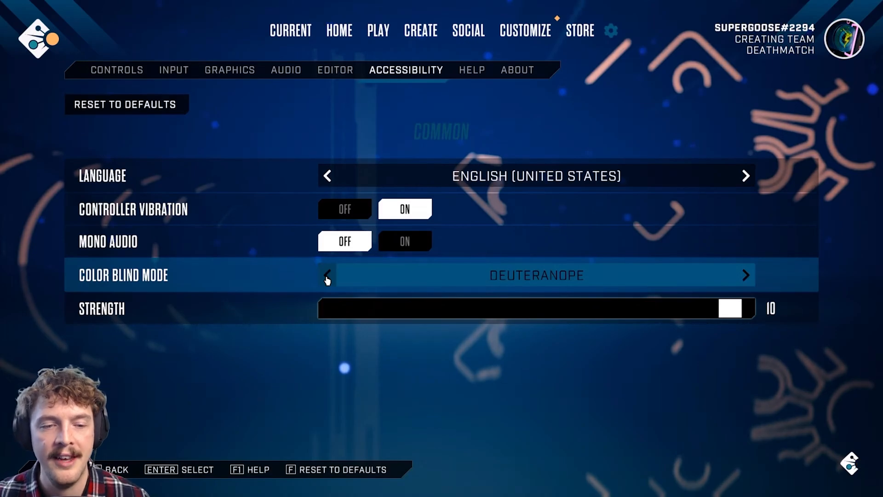
pyautogui.click(327, 276)
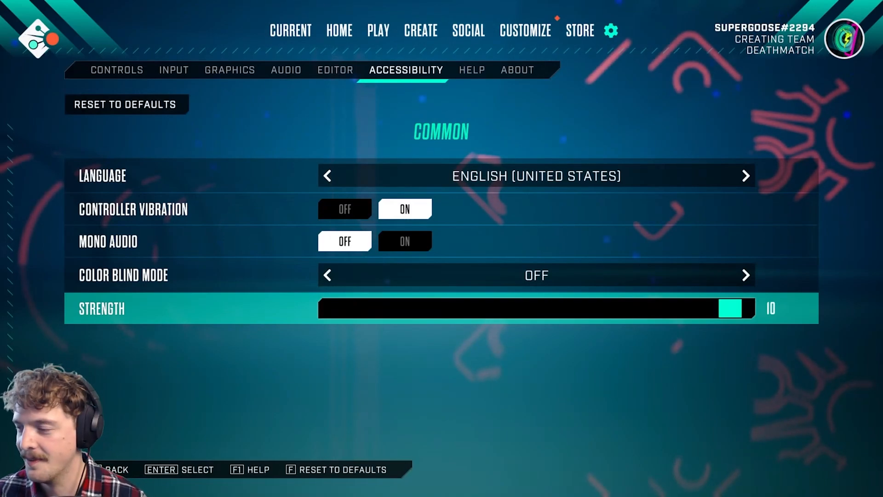
# Review the keyboard, mouse and controller bindings for the character and camera in the control settings
pyautogui.click(137, 73)
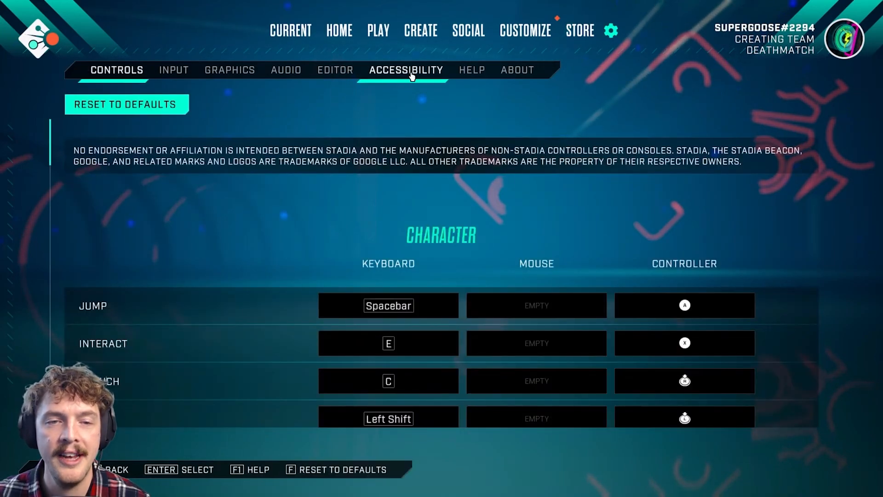
pyautogui.click(412, 73)
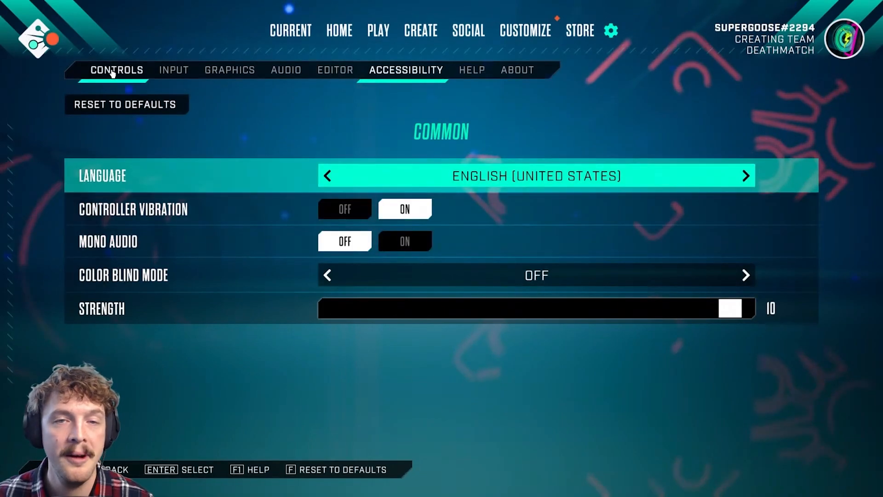
pyautogui.click(113, 73)
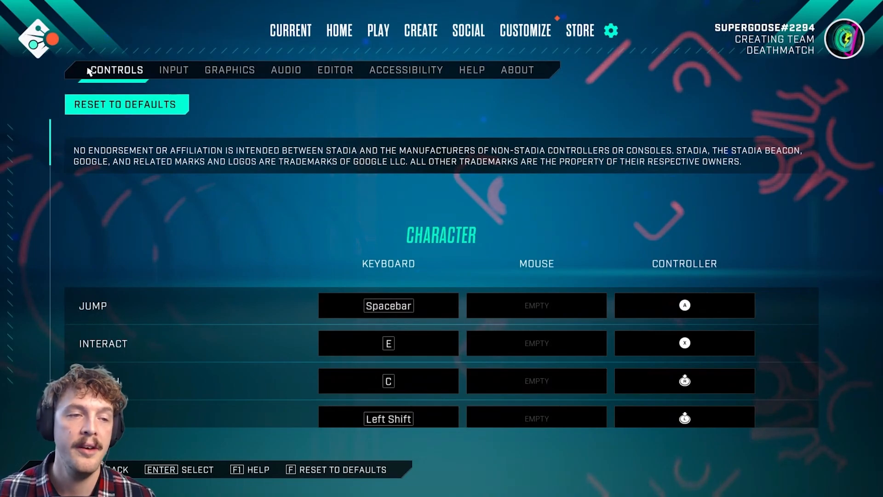
pyautogui.scroll(-12, 266, 255)
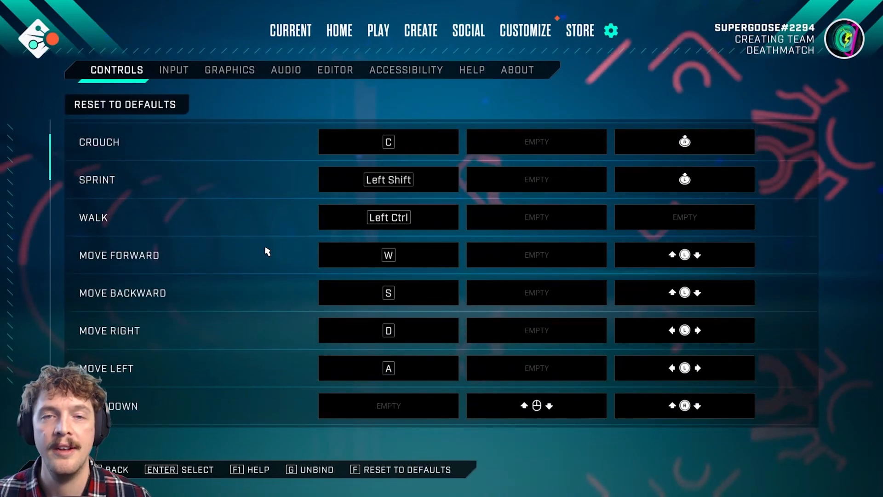
pyautogui.scroll(-5, 282, 246)
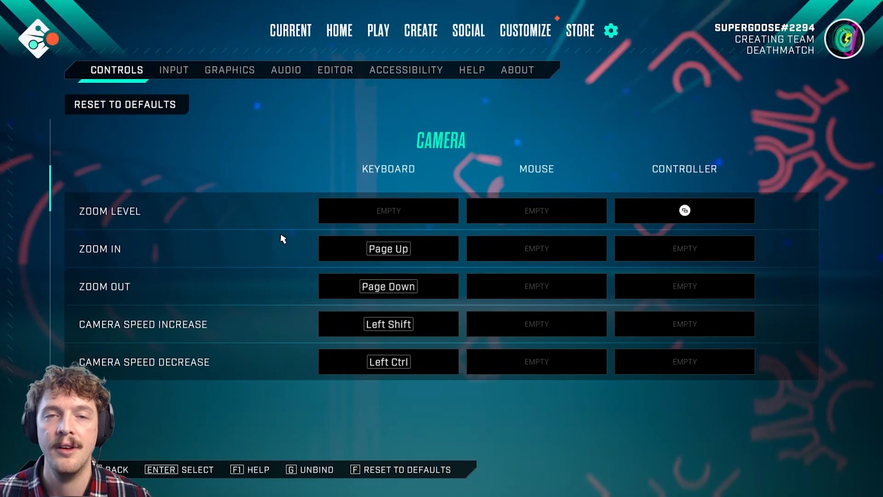
pyautogui.scroll(10, 304, 197)
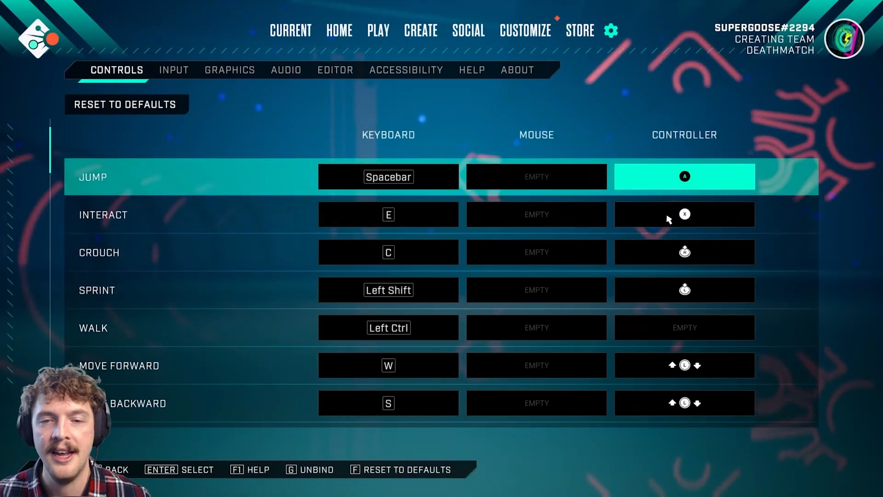
pyautogui.scroll(-5, 702, 170)
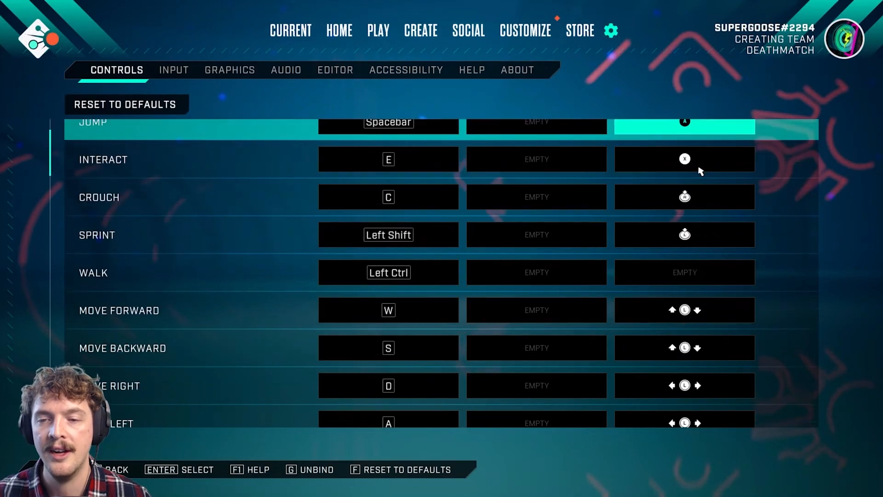
pyautogui.scroll(-7, 700, 176)
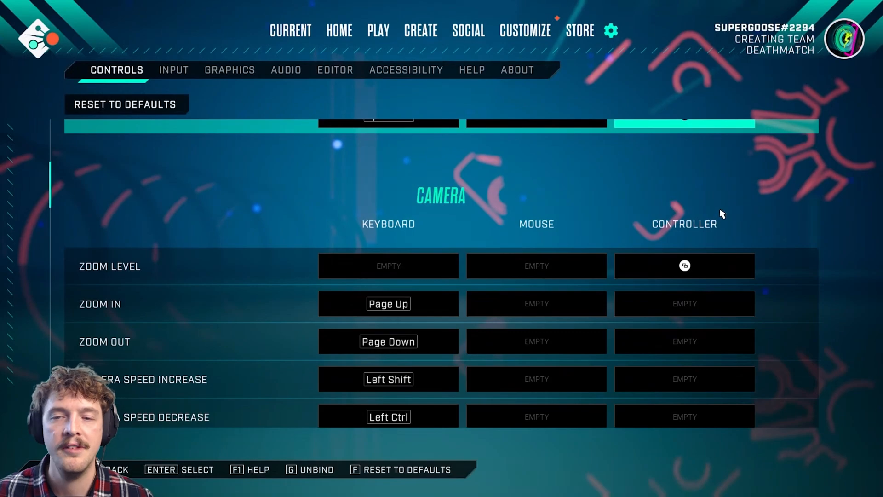
# Review the character, camera, gameplay and quick menu bindings in the control settings
pyautogui.scroll(8, 721, 215)
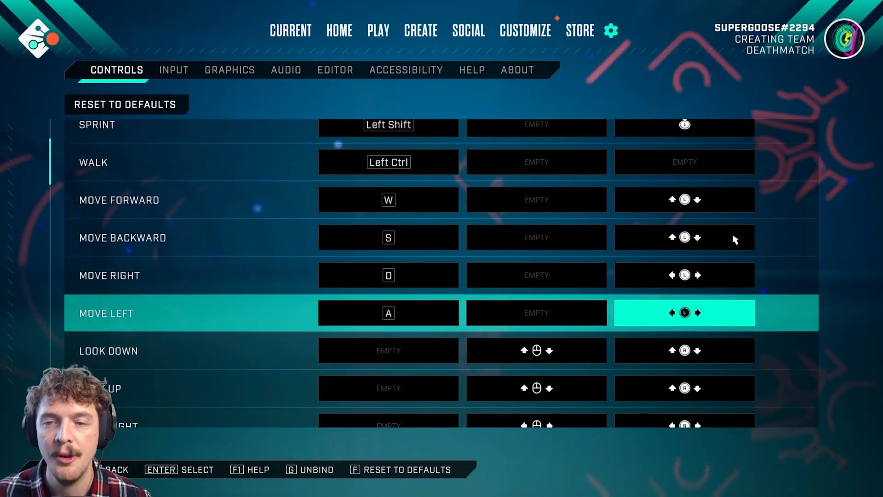
pyautogui.scroll(2, 736, 237)
pyautogui.scroll(4, 736, 231)
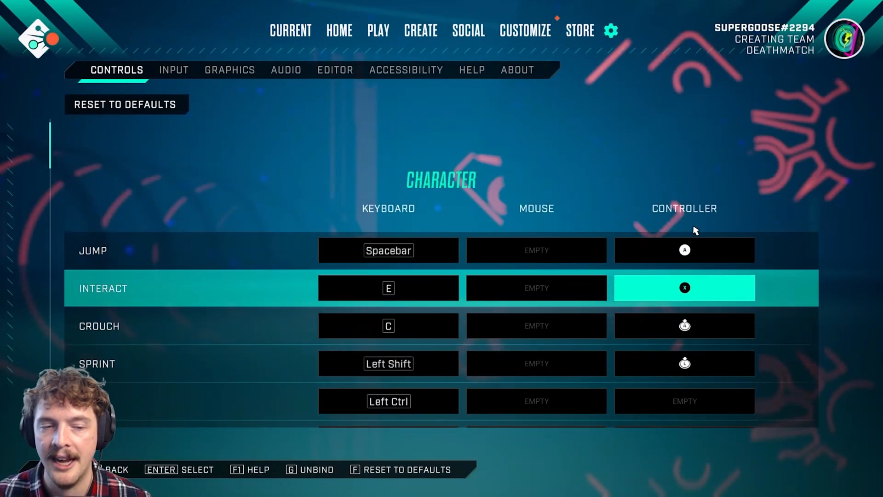
pyautogui.scroll(-1, 432, 252)
pyautogui.scroll(2, 805, 251)
pyautogui.scroll(-13, 272, 289)
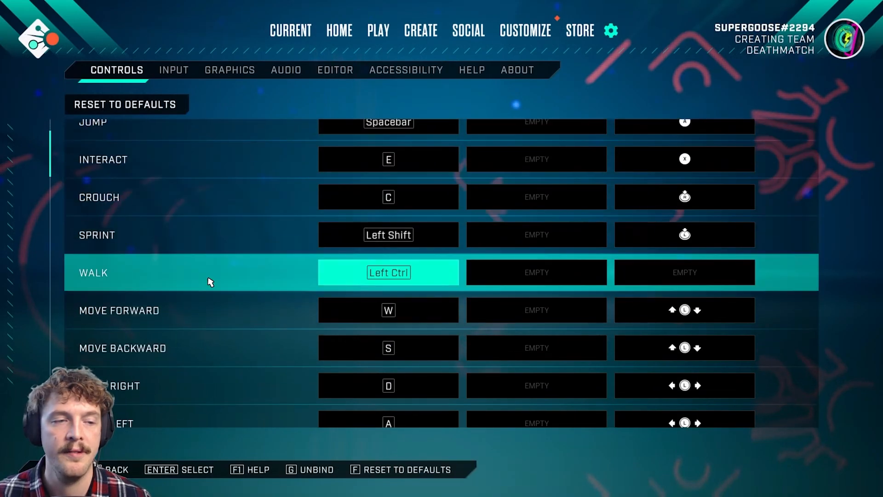
pyautogui.scroll(-13, 152, 240)
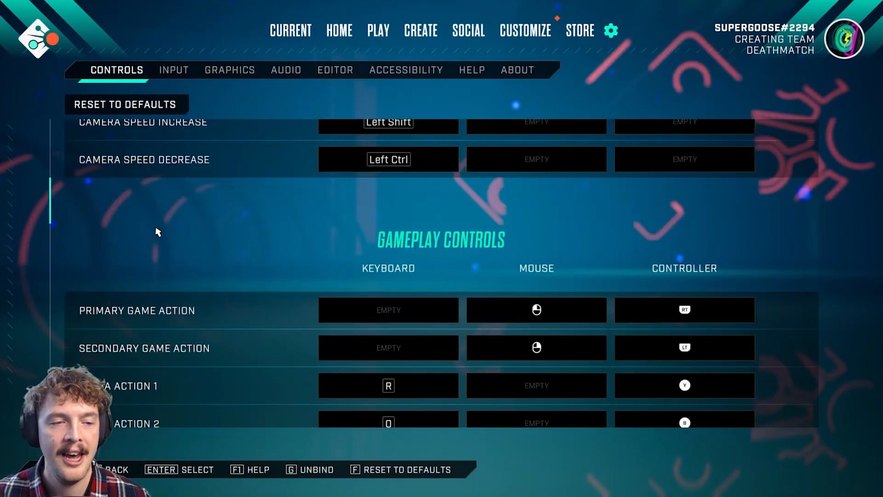
pyautogui.scroll(-4, 163, 217)
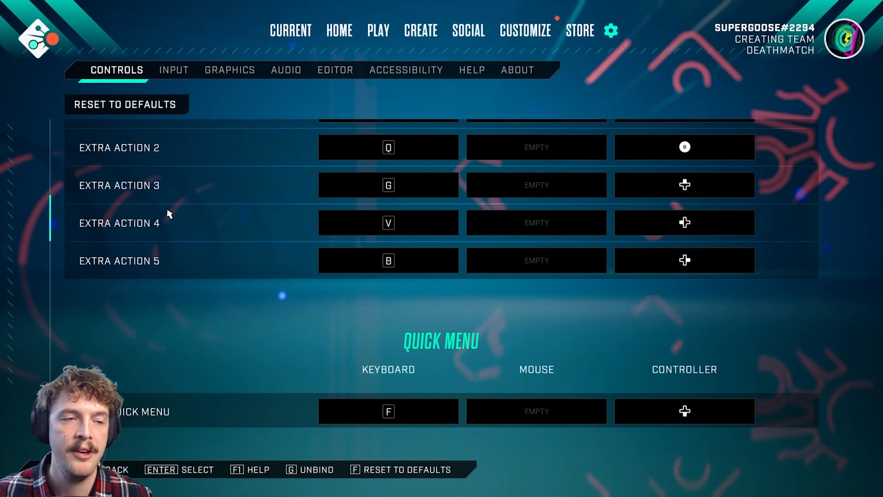
pyautogui.scroll(5, 170, 216)
pyautogui.scroll(-2, 184, 231)
pyautogui.scroll(-10, 183, 232)
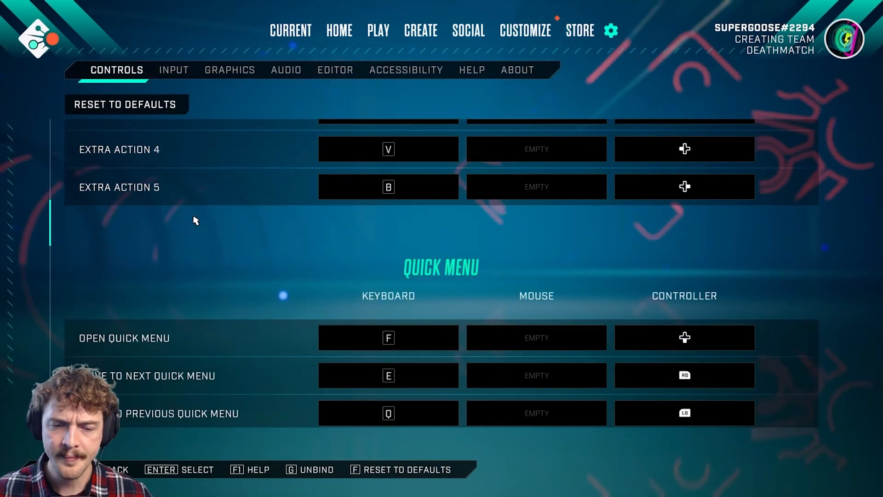
pyautogui.scroll(-3, 203, 217)
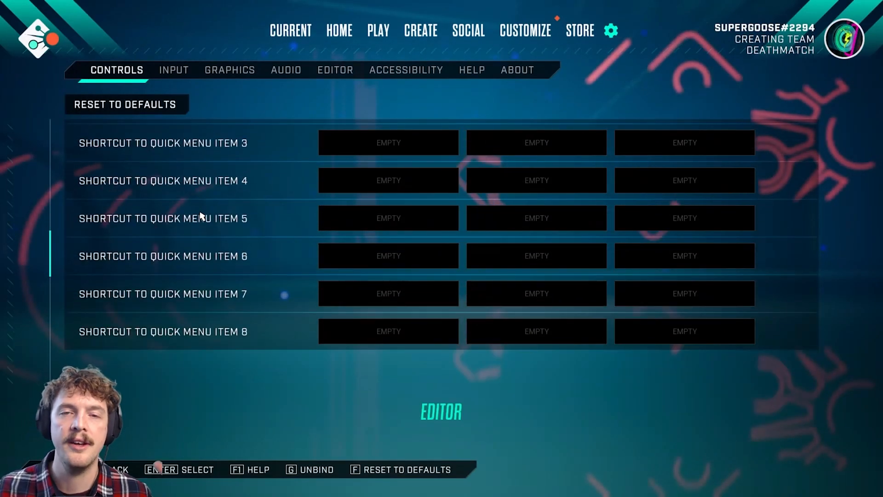
# Review the Editor and Advanced Mode Editor Controls bindings, including the world tree, gizmo mode and focus keys
pyautogui.scroll(-4, 465, 374)
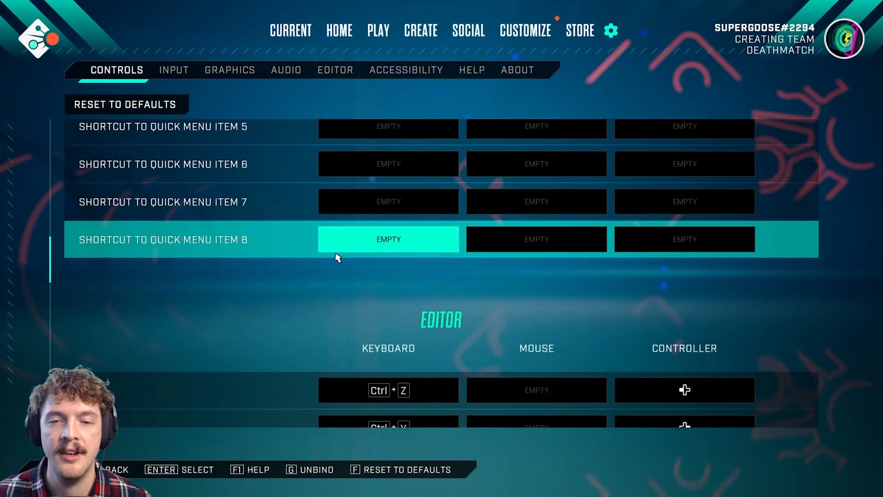
pyautogui.scroll(-2, 297, 177)
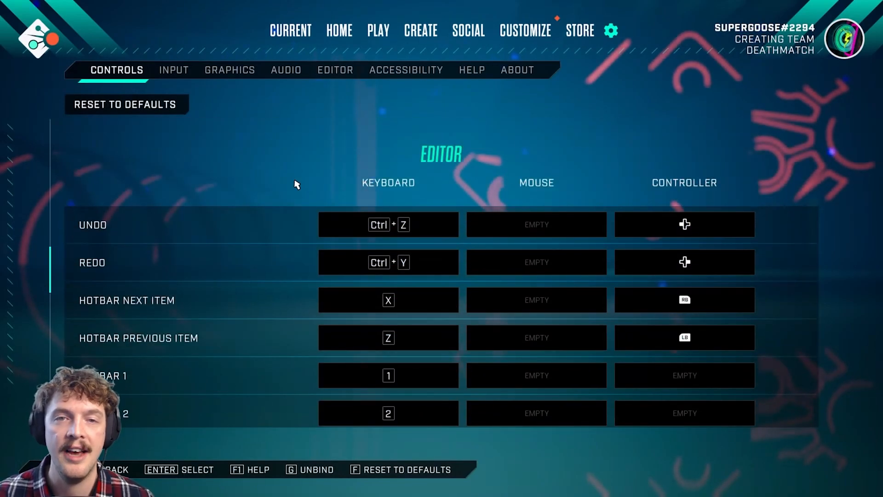
pyautogui.scroll(-5, 166, 162)
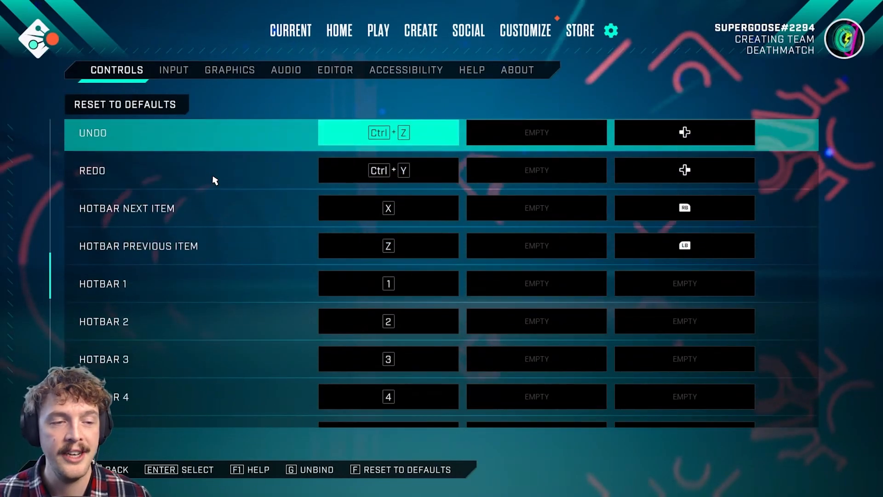
pyautogui.scroll(-17, 332, 243)
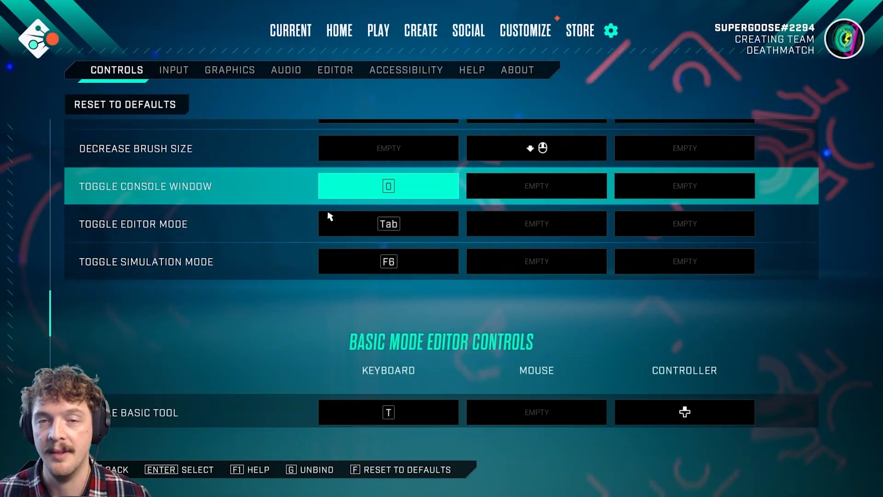
pyautogui.scroll(-12, 326, 221)
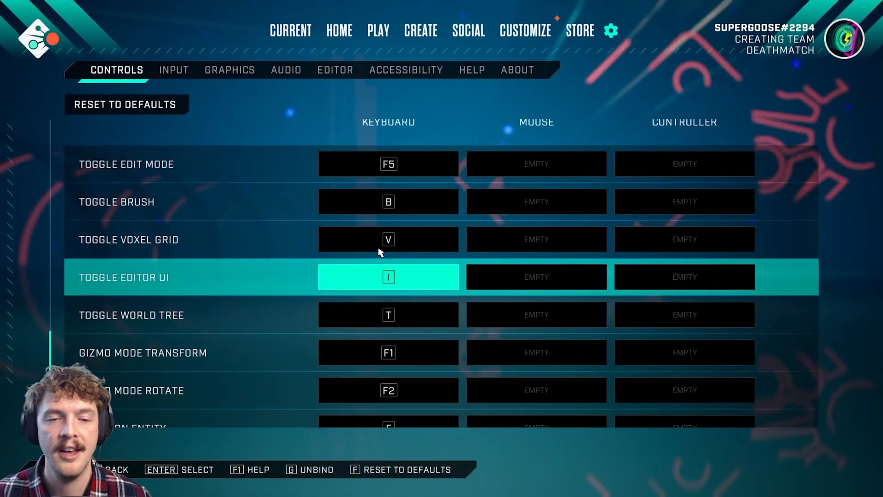
pyautogui.scroll(3, 329, 275)
pyautogui.scroll(-2, 329, 275)
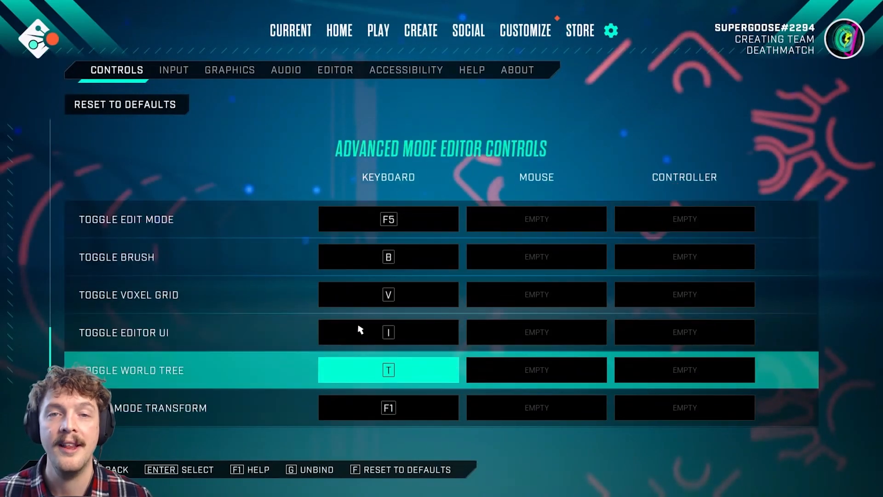
pyautogui.scroll(-2, 327, 328)
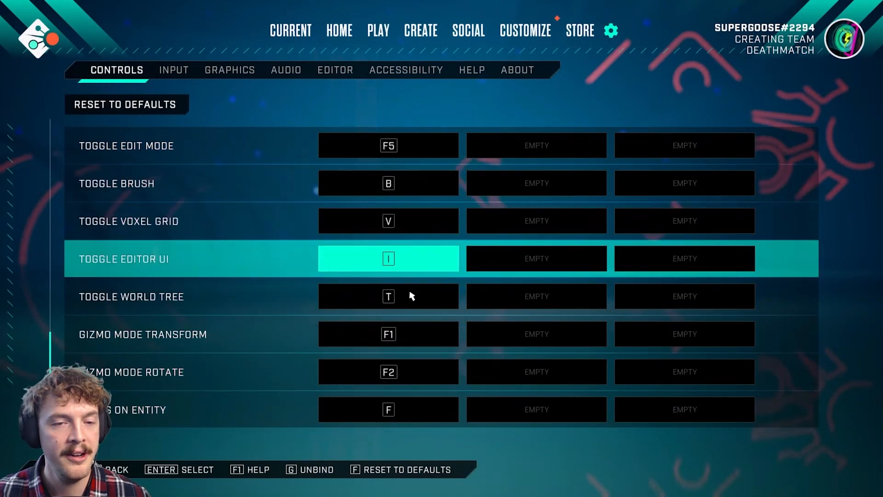
pyautogui.scroll(-1, 407, 368)
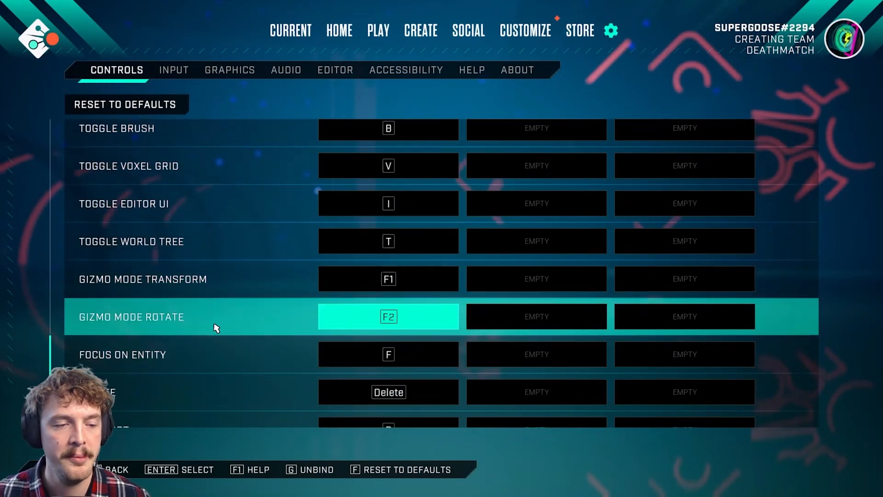
pyautogui.scroll(2, 213, 327)
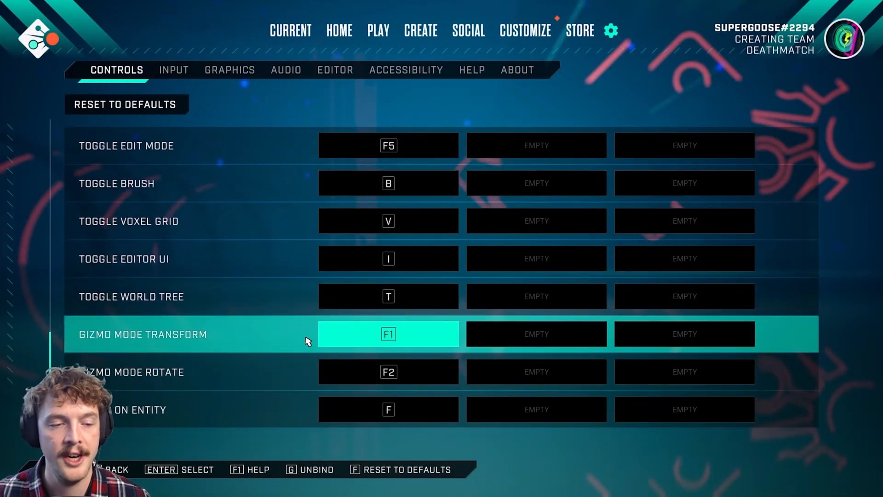
pyautogui.scroll(-1, 216, 347)
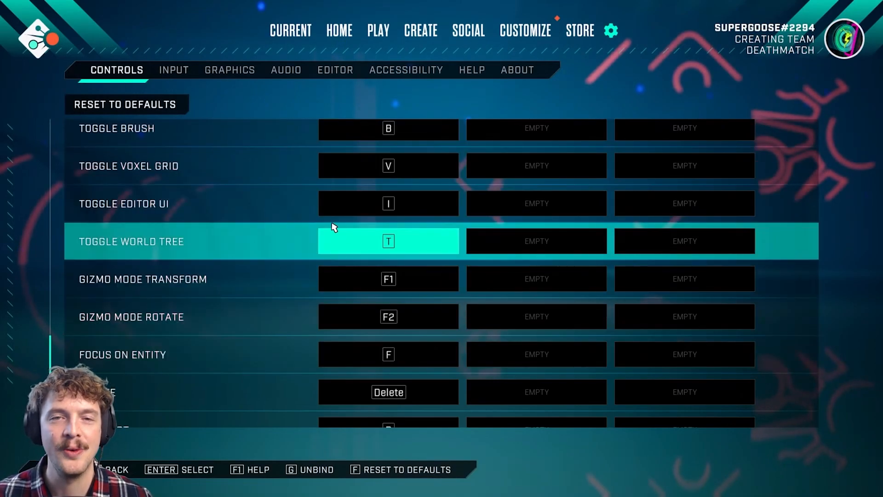
# Examine the input settings for axis inversion, mouse and controller sensitivity, and the advanced controller options
pyautogui.click(182, 74)
pyautogui.scroll(-2, 460, 241)
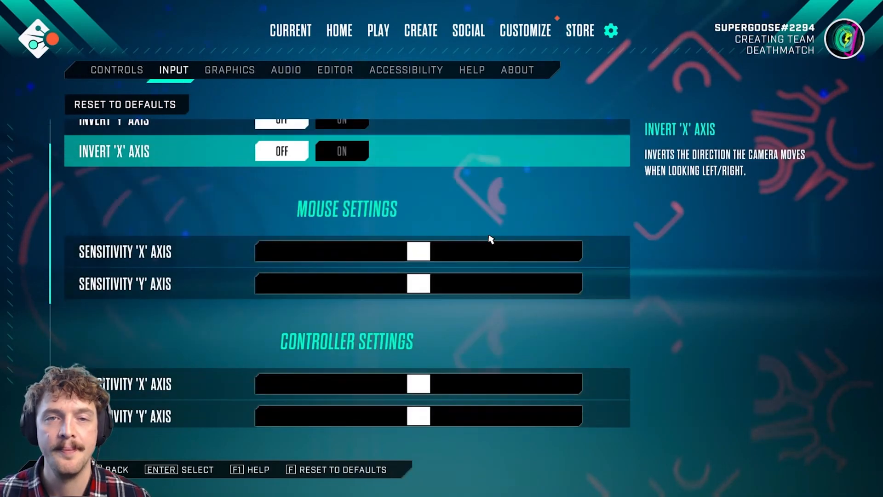
pyautogui.scroll(-5, 438, 244)
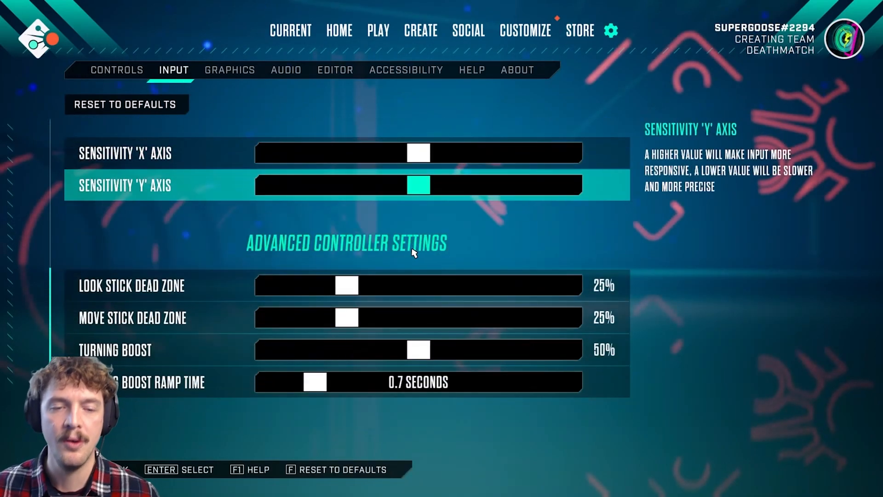
pyautogui.scroll(5, 413, 254)
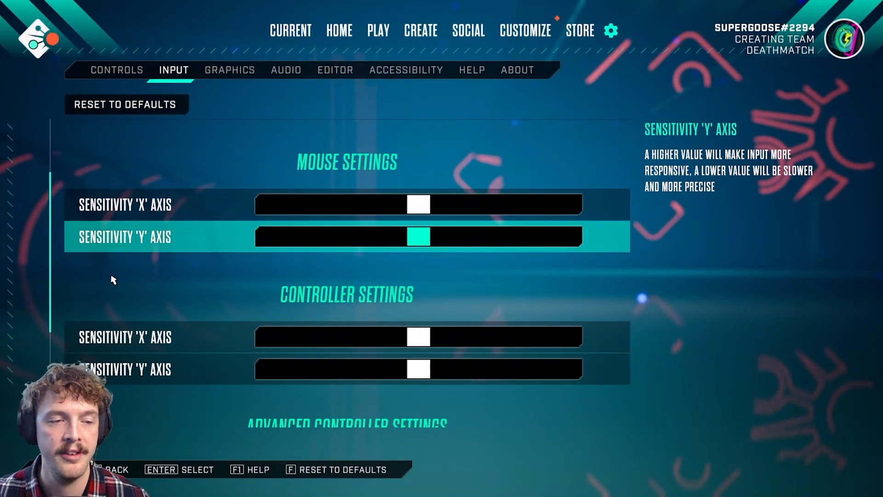
pyautogui.scroll(3, 138, 276)
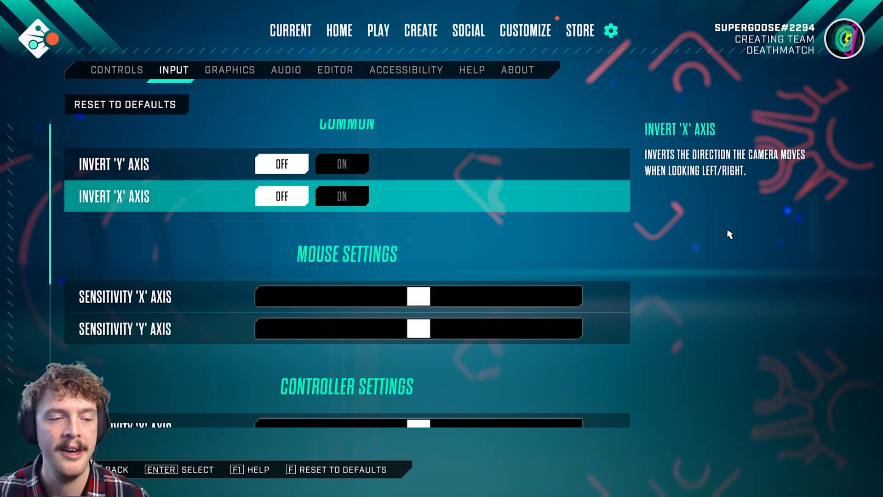
pyautogui.scroll(-3, 257, 252)
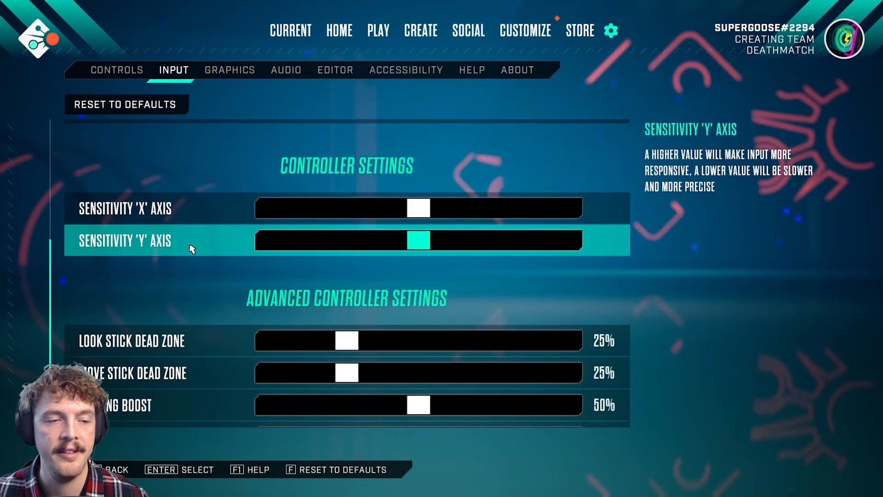
pyautogui.scroll(2, 260, 245)
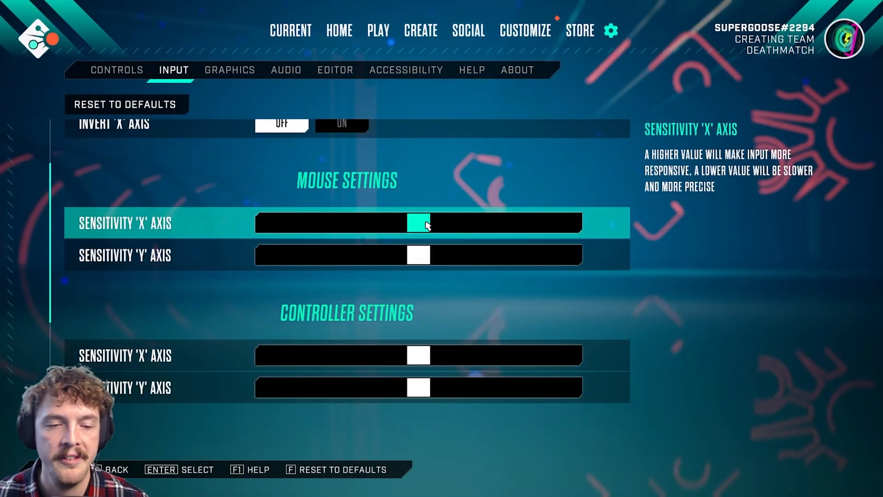
pyautogui.scroll(-1, 519, 267)
pyautogui.scroll(-2, 518, 266)
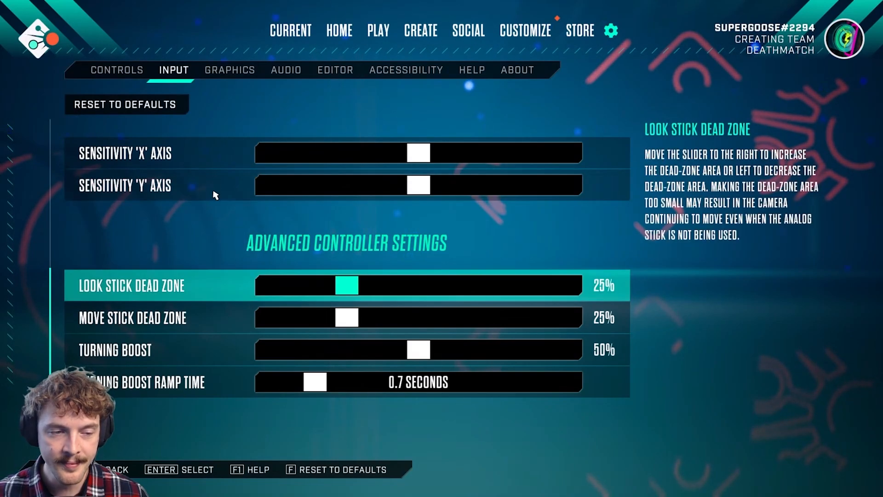
# Look through the graphics, audio and editor settings
pyautogui.click(218, 76)
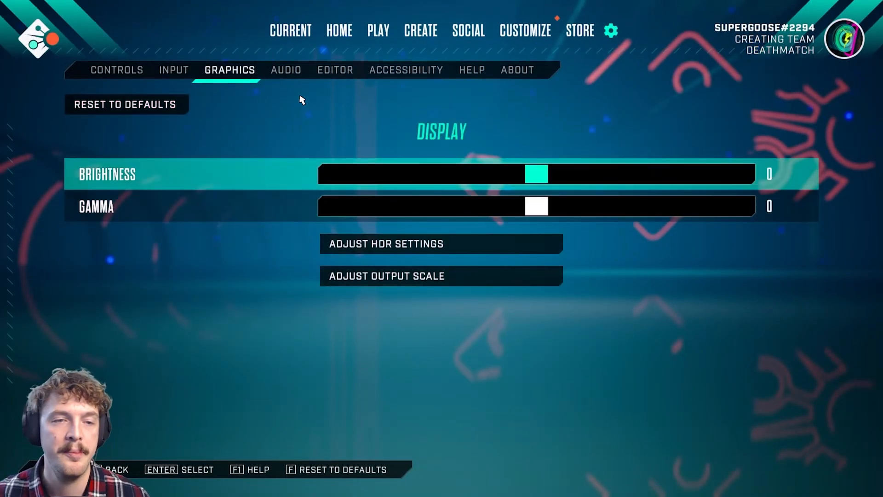
pyautogui.click(287, 75)
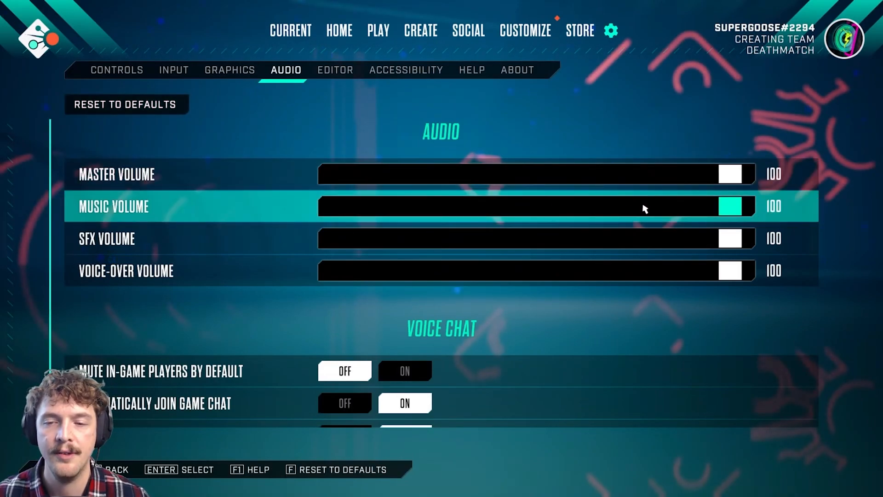
pyautogui.click(341, 79)
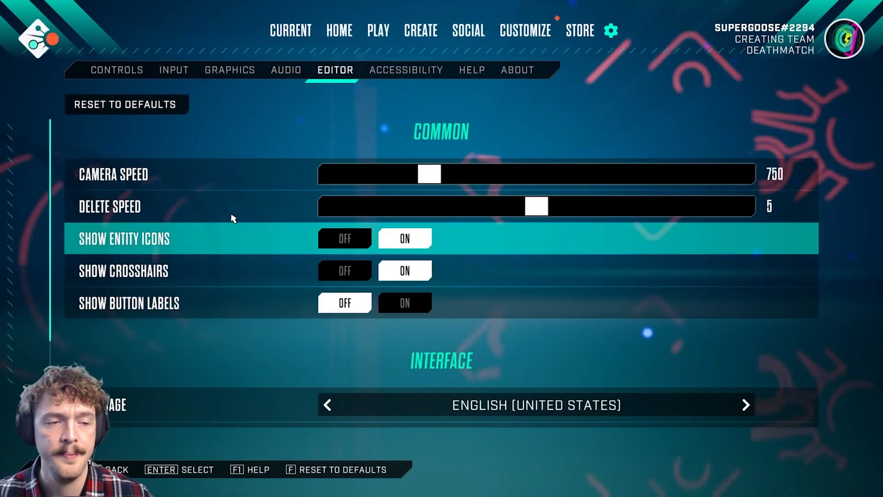
pyautogui.scroll(-1, 237, 199)
pyautogui.scroll(1, 152, 202)
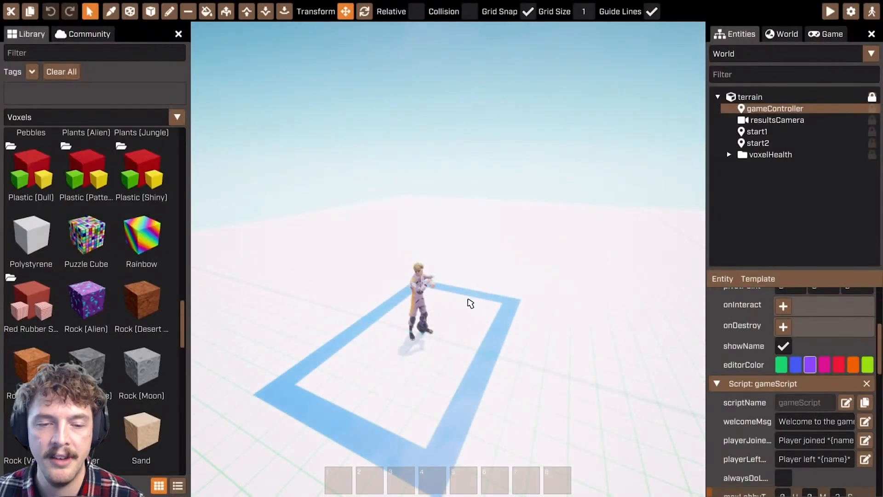
# Select the start2 spawn point in the world's entities and bring it into view
pyautogui.scroll(5, 470, 303)
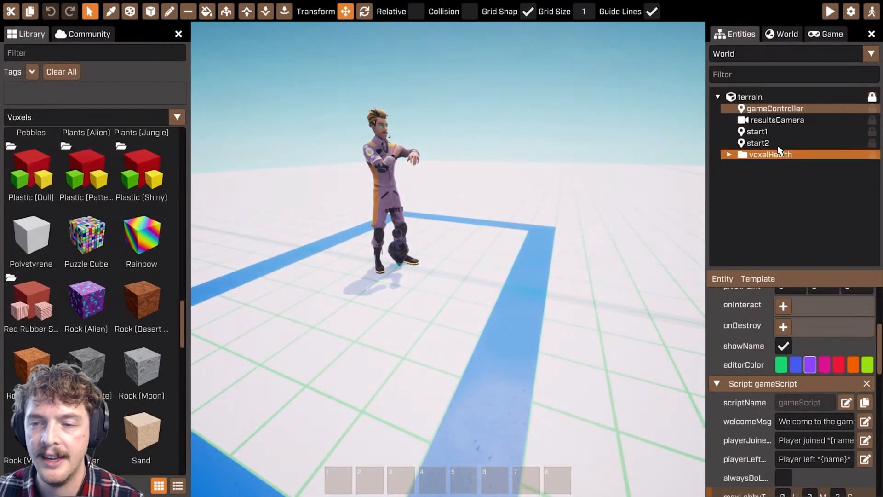
pyautogui.click(772, 145)
pyautogui.moveTo(532, 181); pyautogui.dragTo(532, 166, button='right')
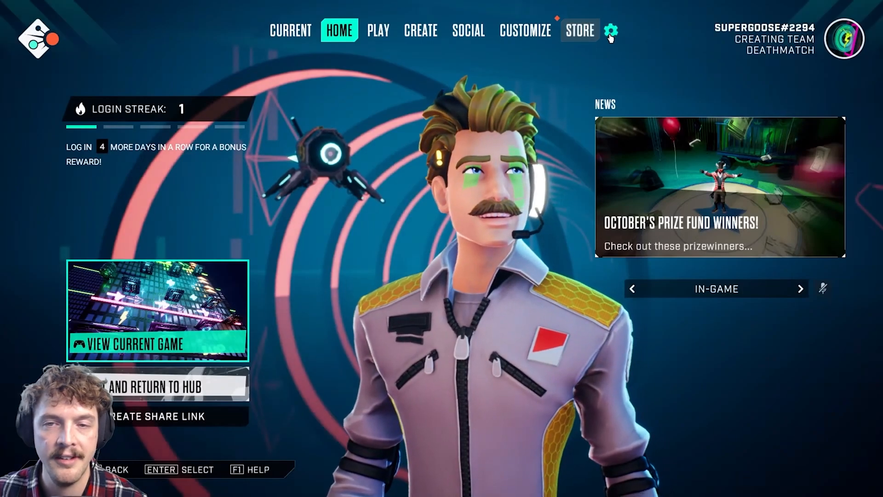
# Turn off Show Entity Icons in the editor settings
pyautogui.click(611, 30)
pyautogui.click(346, 68)
pyautogui.scroll(-1, 289, 220)
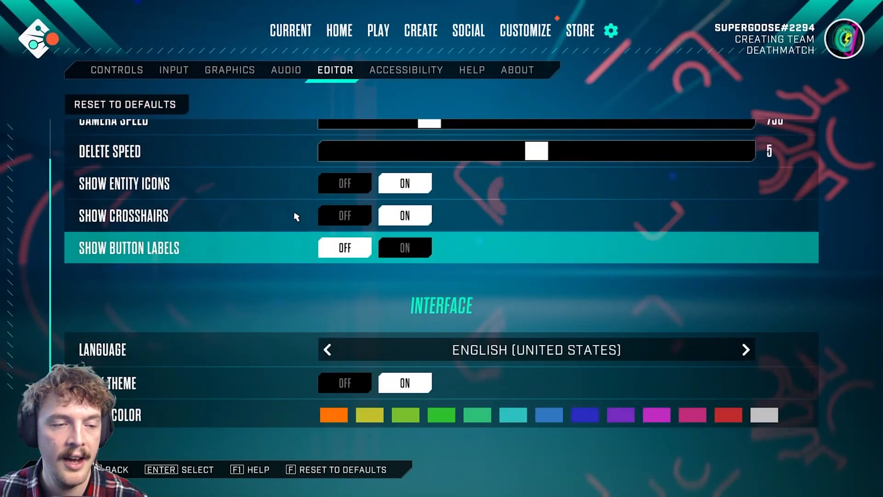
pyautogui.click(361, 189)
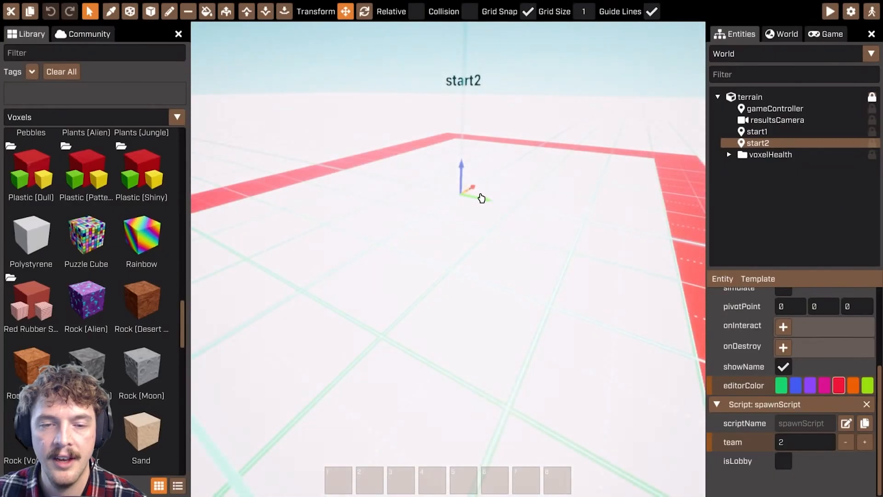
# Nudge the start2 spawn point within its red area and inspect it alongside the blue spawn area
pyautogui.scroll(-3, 461, 201)
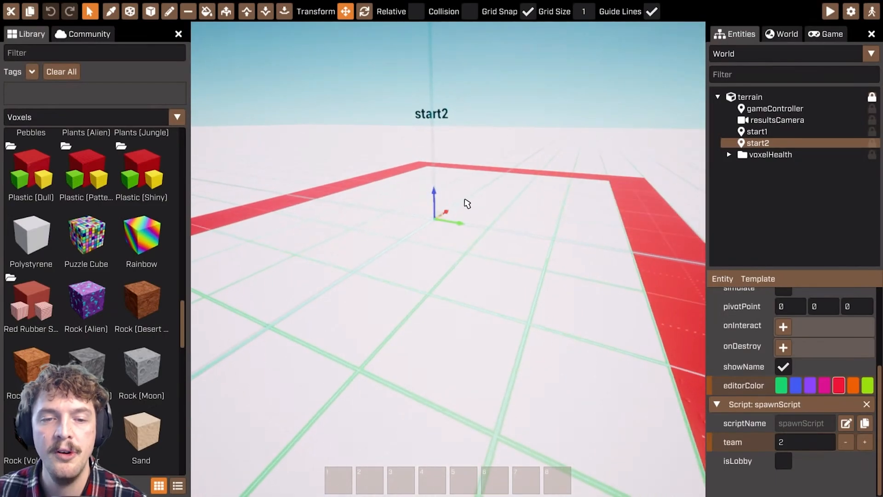
pyautogui.moveTo(441, 253)
pyautogui.mouseDown()
pyautogui.moveTo(429, 186)
pyautogui.moveTo(428, 263)
pyautogui.mouseUp()
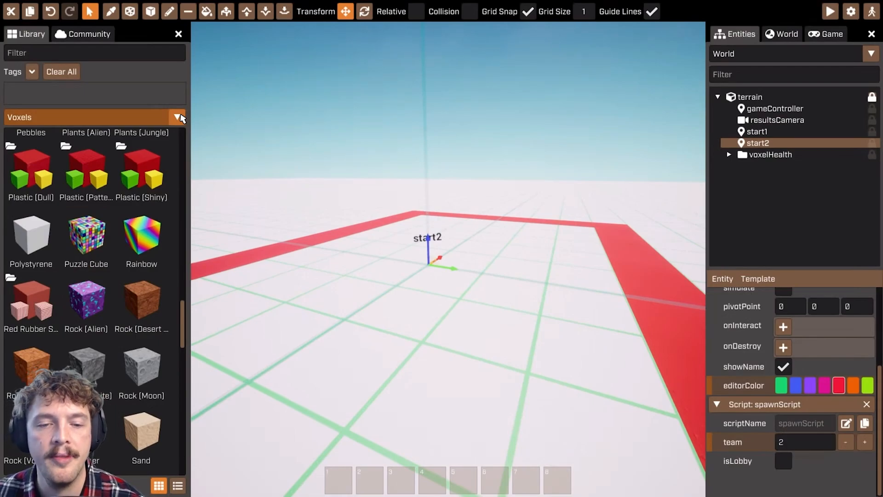
pyautogui.moveTo(459, 183); pyautogui.dragTo(590, 171, button='right')
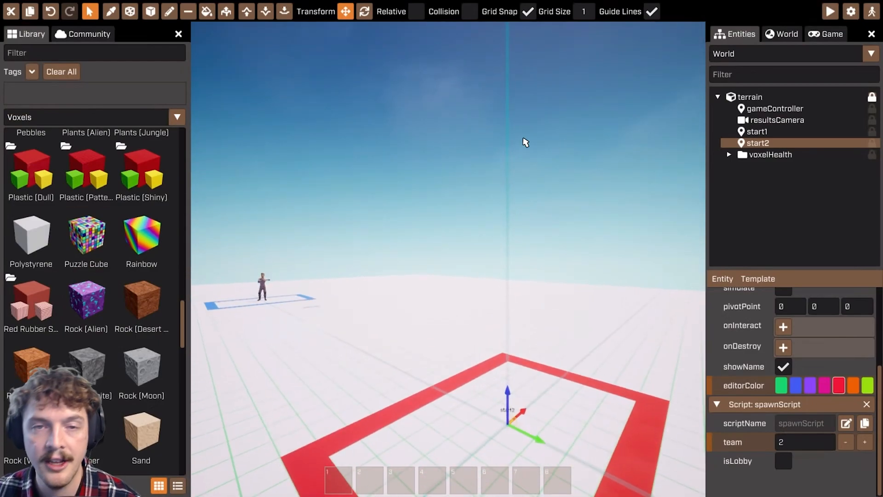
# Turn on Show Entity Icons in the editor settings
pyautogui.press('Escape')
pyautogui.click(611, 30)
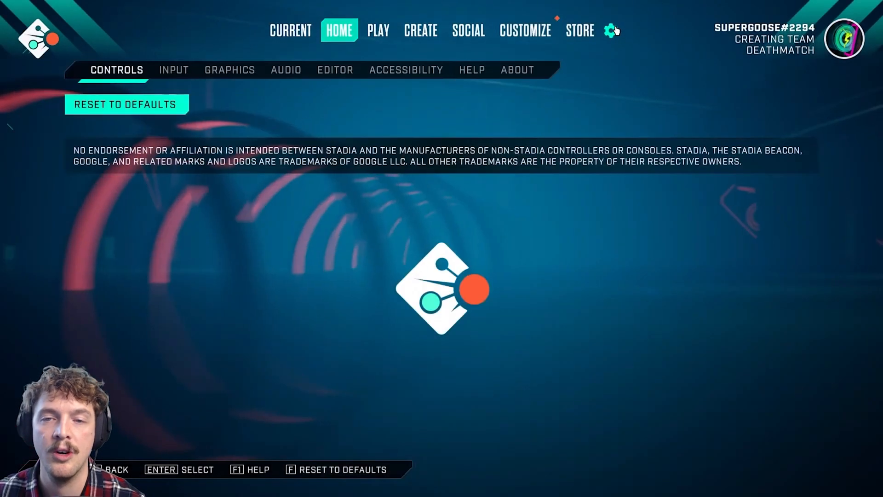
pyautogui.click(344, 73)
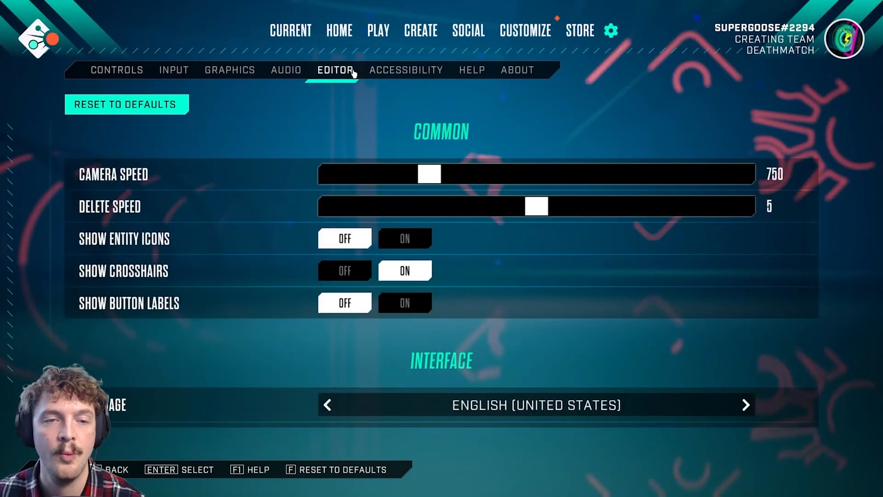
pyautogui.click(405, 239)
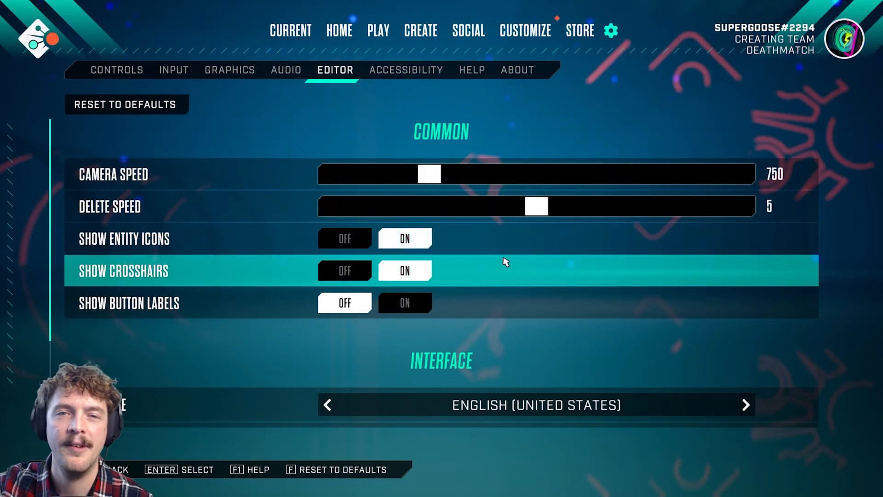
# Turn on Show Button Labels in the editor settings and look over the toolbar and world in the editor
pyautogui.scroll(-1, 619, 295)
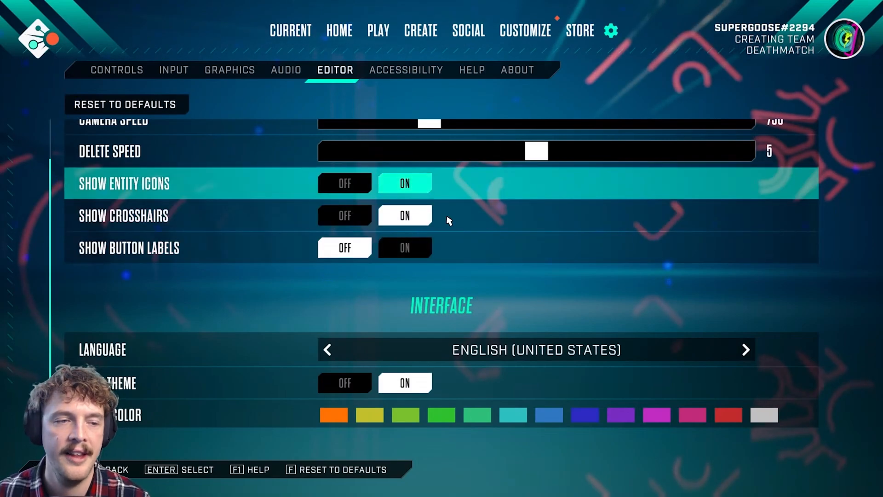
pyautogui.scroll(-1, 514, 257)
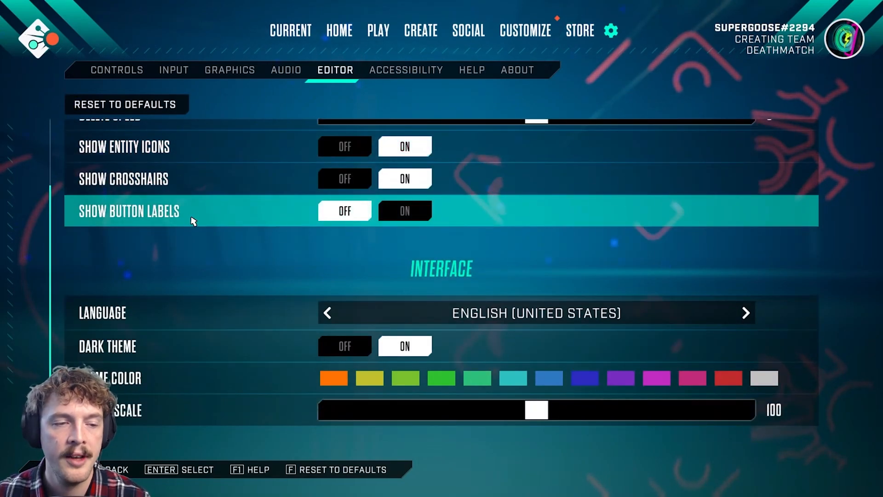
pyautogui.click(405, 212)
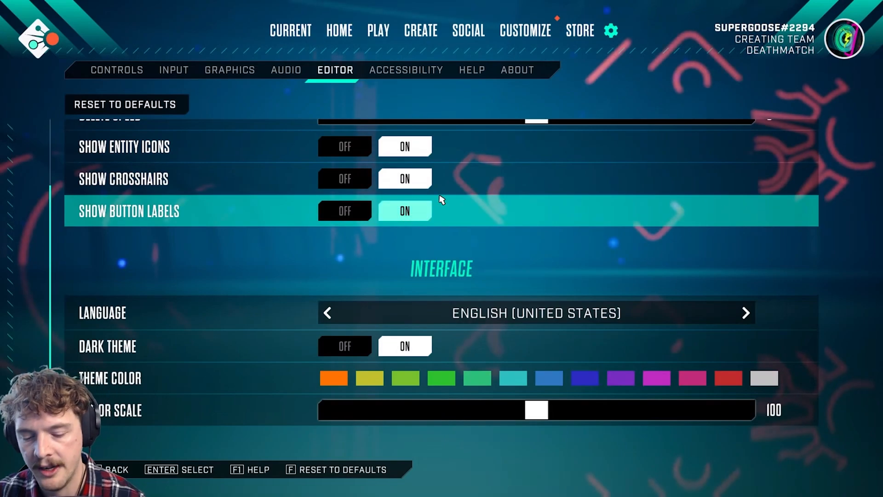
pyautogui.press('Escape')
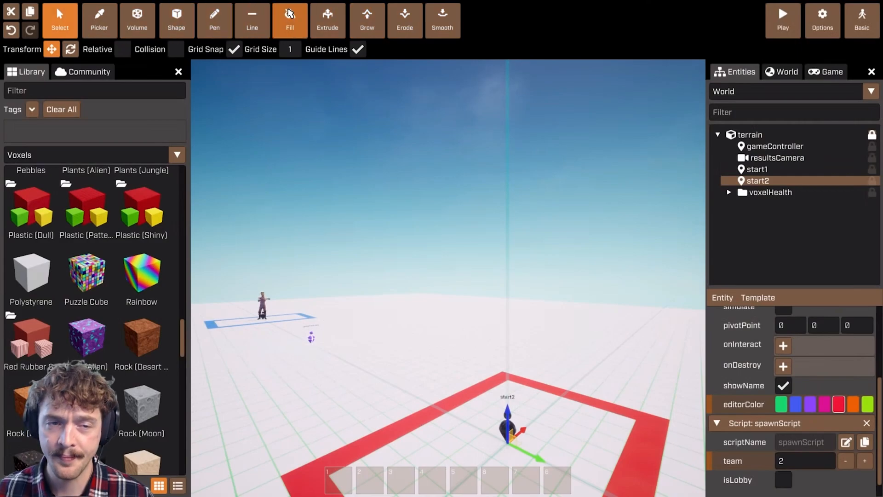
pyautogui.moveTo(467, 186); pyautogui.dragTo(448, 198, button='right')
pyautogui.moveTo(448, 277); pyautogui.dragTo(361, 97, button='right')
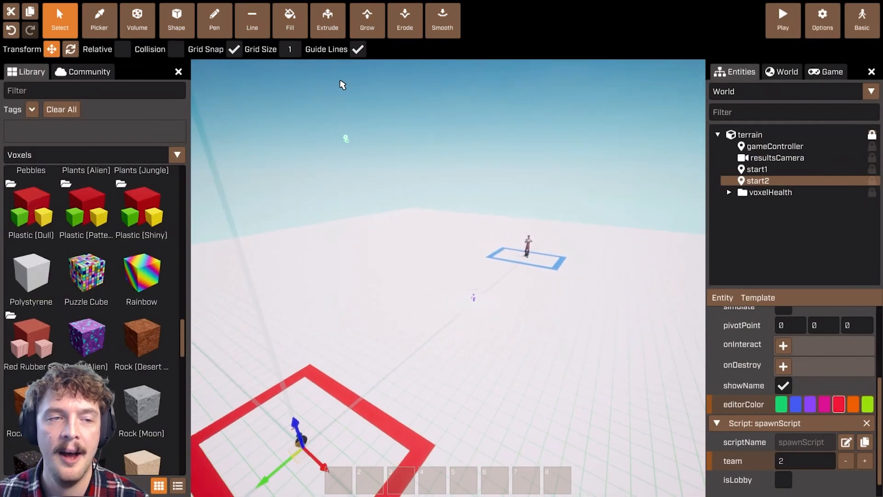
pyautogui.moveTo(493, 154); pyautogui.dragTo(486, 152, button='right')
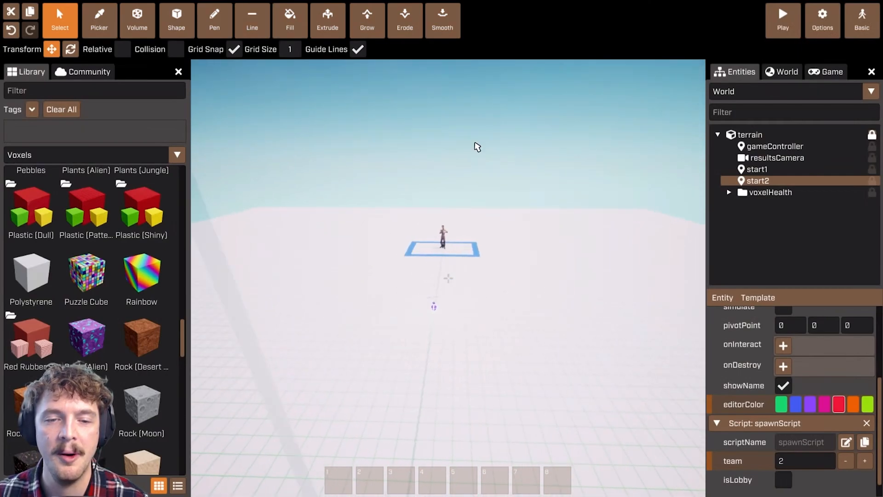
pyautogui.moveTo(542, 130); pyautogui.dragTo(545, 184, button='right')
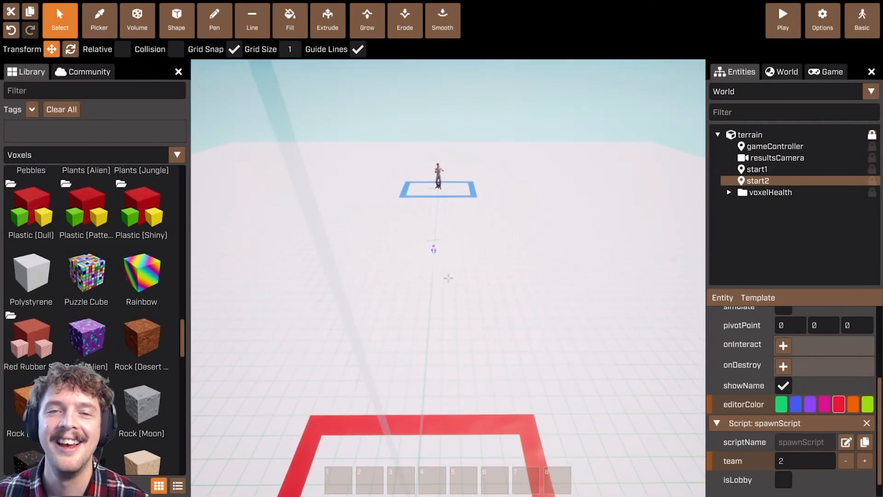
pyautogui.moveTo(448, 278); pyautogui.dragTo(485, 129, button='right')
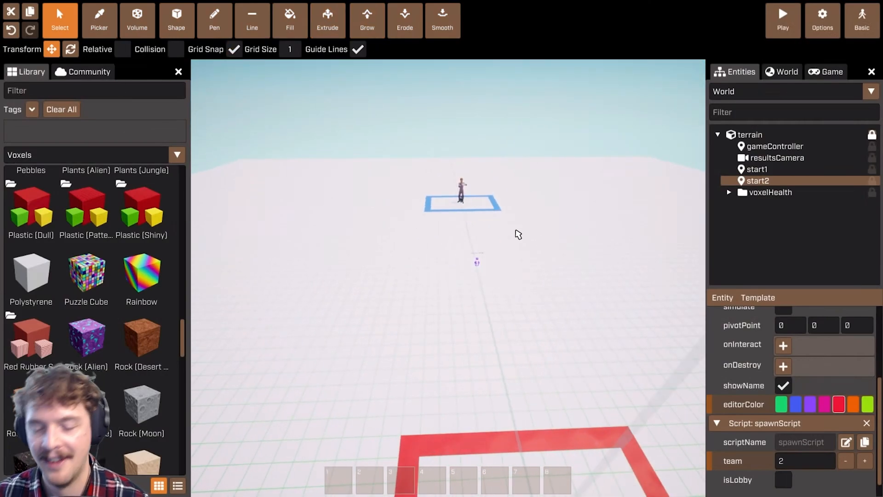
# Turn off Show Button Labels in the editor settings
pyautogui.press('Escape')
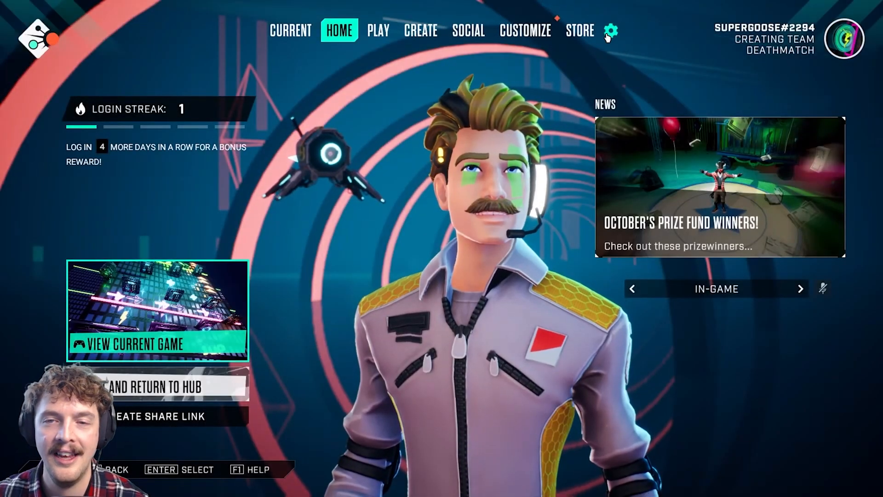
pyautogui.click(610, 32)
pyautogui.click(354, 72)
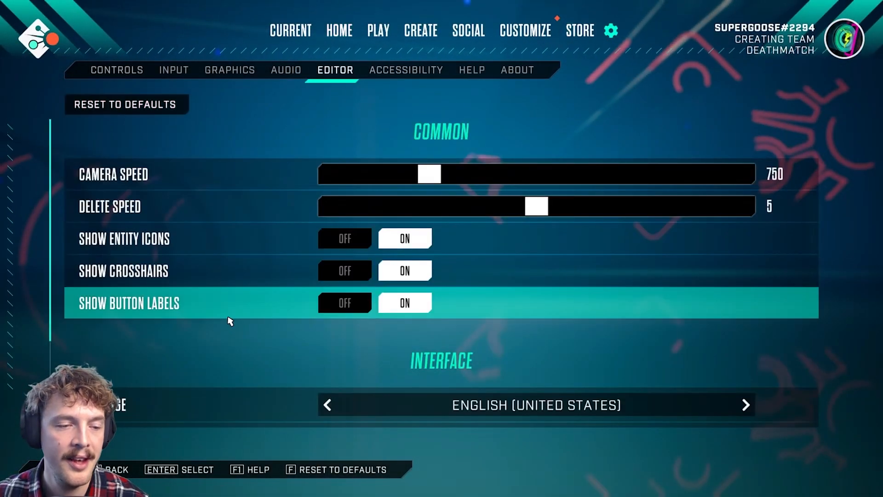
pyautogui.click(345, 302)
# Turn off Dark Theme in the editor's interface settings and return to the editor to view it
pyautogui.scroll(-1, 512, 346)
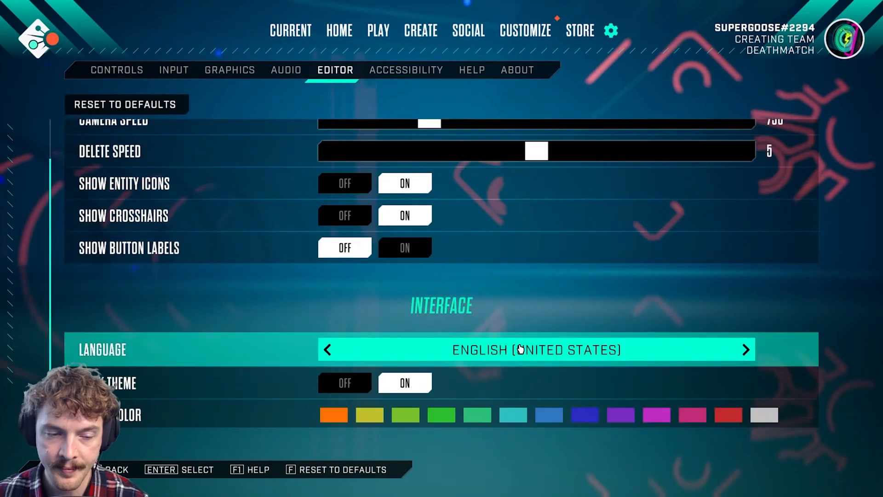
pyautogui.scroll(-1, 520, 348)
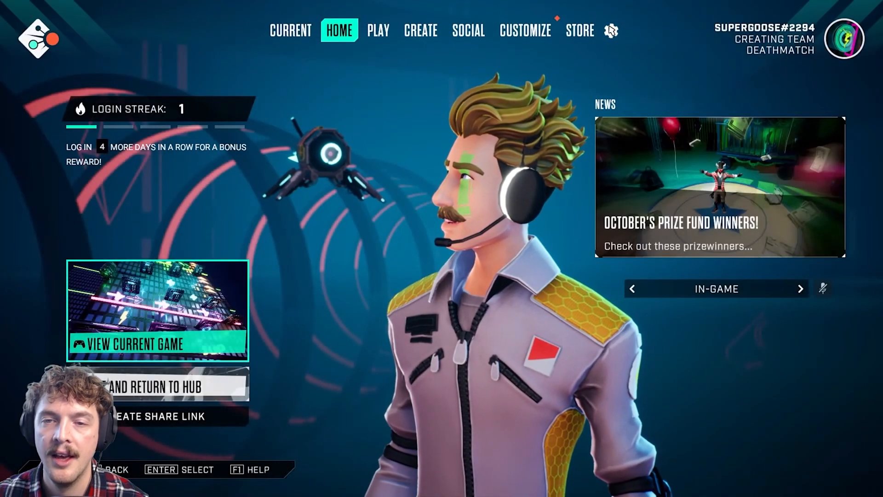
pyautogui.click(611, 31)
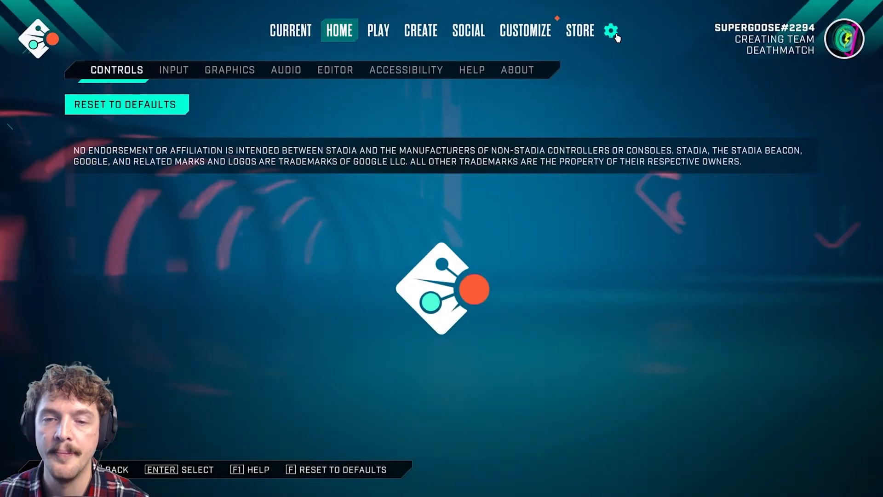
pyautogui.click(338, 71)
pyautogui.scroll(-2, 424, 296)
pyautogui.scroll(-1, 424, 296)
pyautogui.click(329, 324)
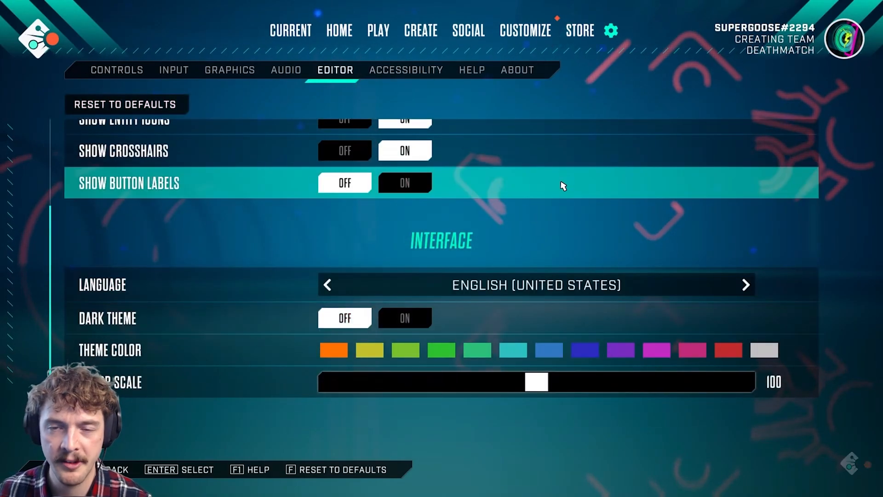
pyautogui.press('Escape')
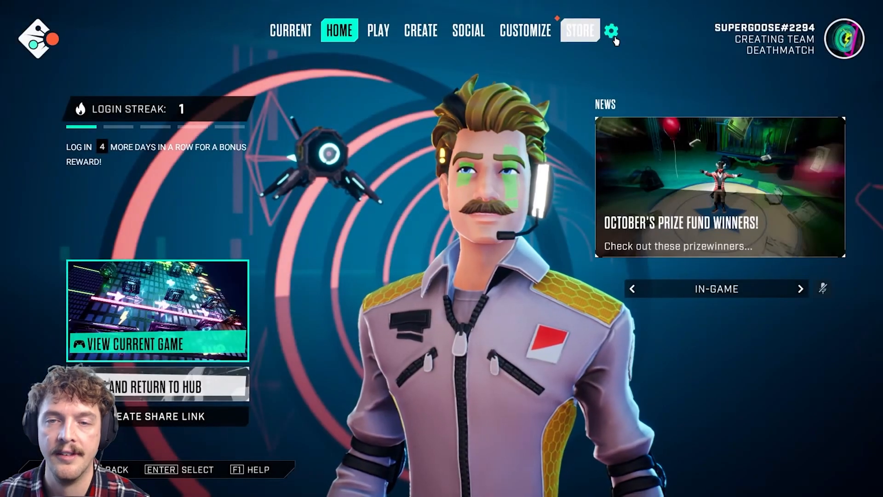
# Turn Dark Theme back on in the editor's interface settings
pyautogui.click(611, 30)
pyautogui.click(336, 70)
pyautogui.scroll(-3, 388, 361)
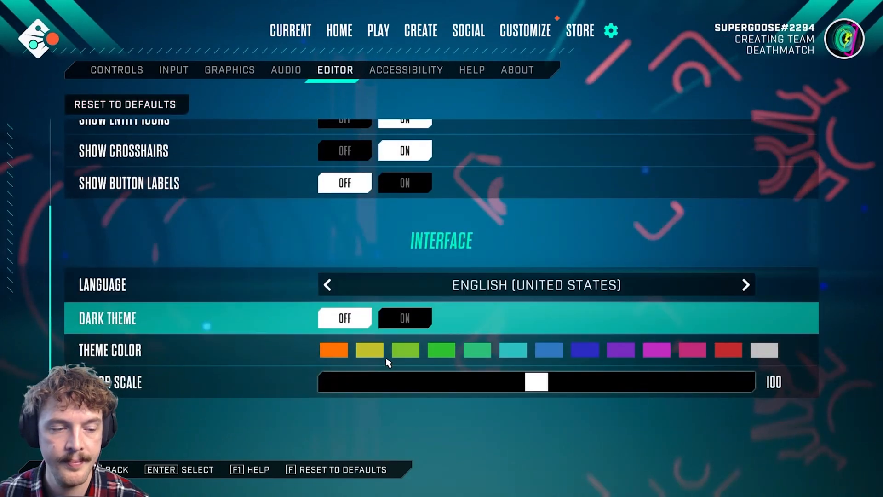
pyautogui.click(403, 320)
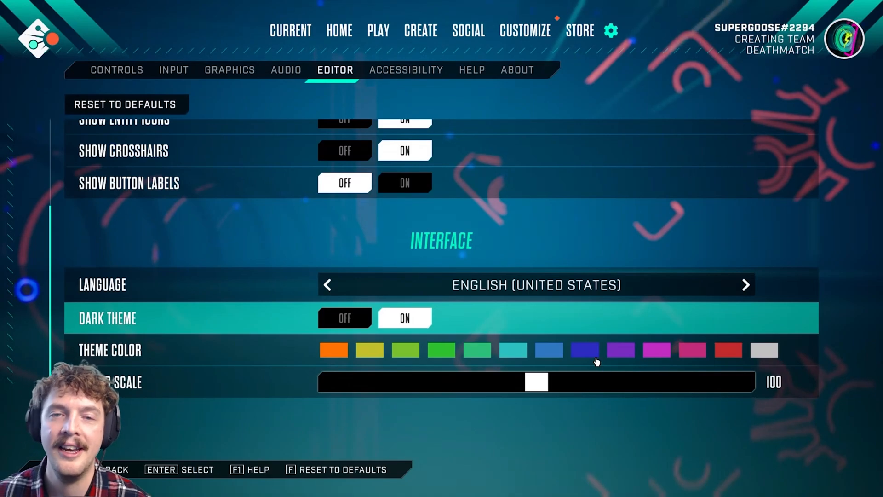
# Set the editor's theme color to dark blue and return to the editor to view it
pyautogui.press('Down')
pyautogui.press('Up')
pyautogui.press('Down')
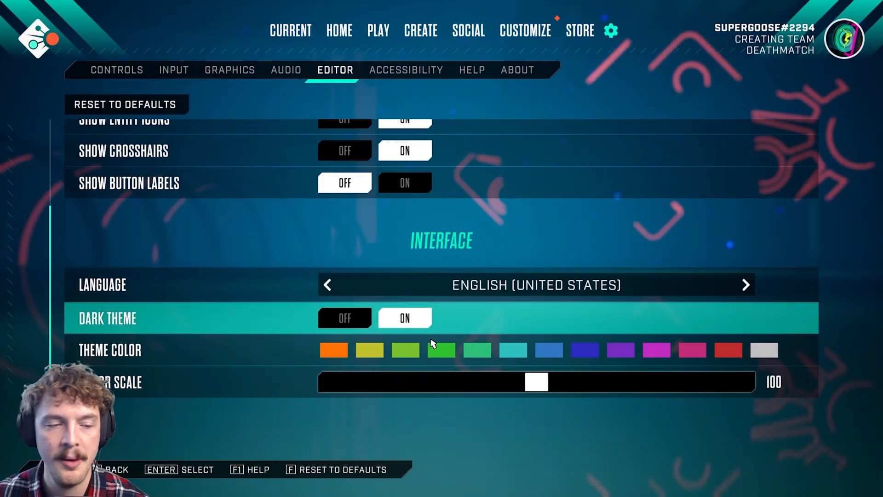
pyautogui.click(584, 348)
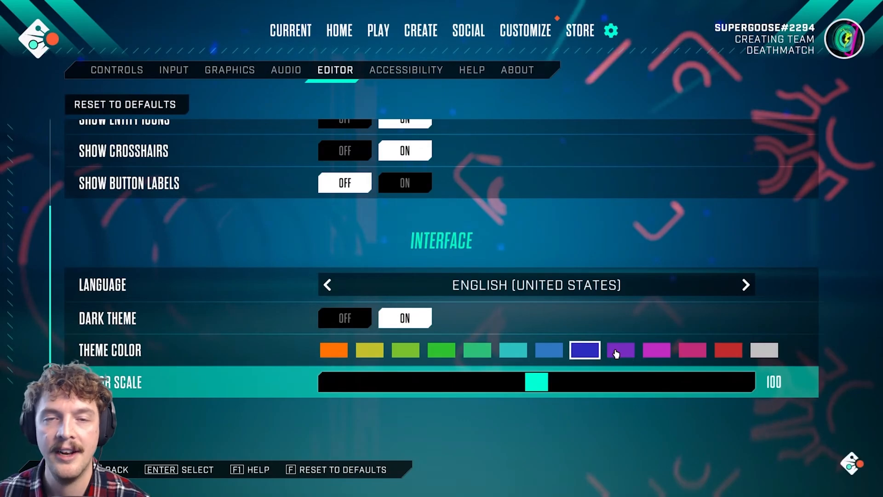
pyautogui.press('Escape')
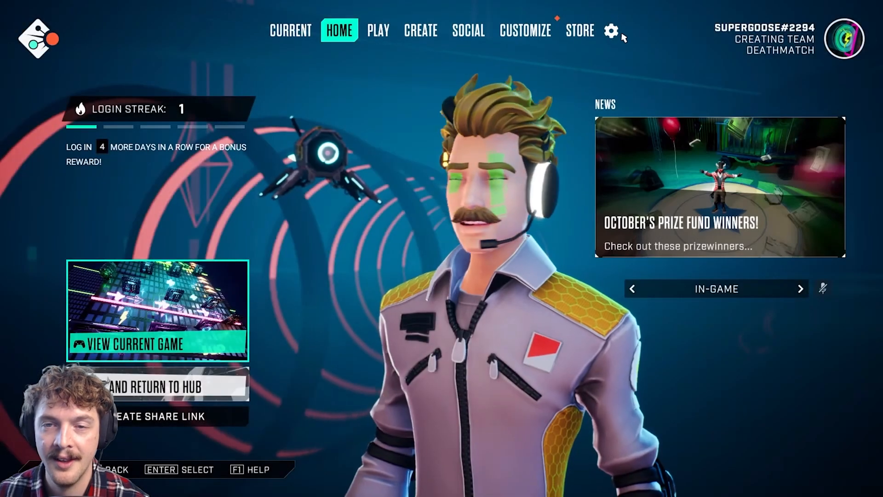
# Set the theme color to dark pink and the editor scale to 50, then return to the editor
pyautogui.click(611, 30)
pyautogui.click(406, 70)
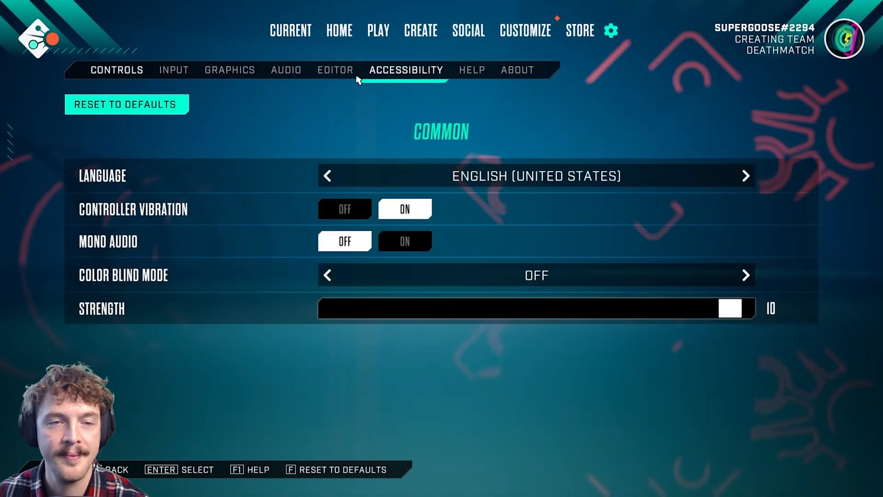
pyautogui.click(336, 70)
pyautogui.scroll(-5, 460, 321)
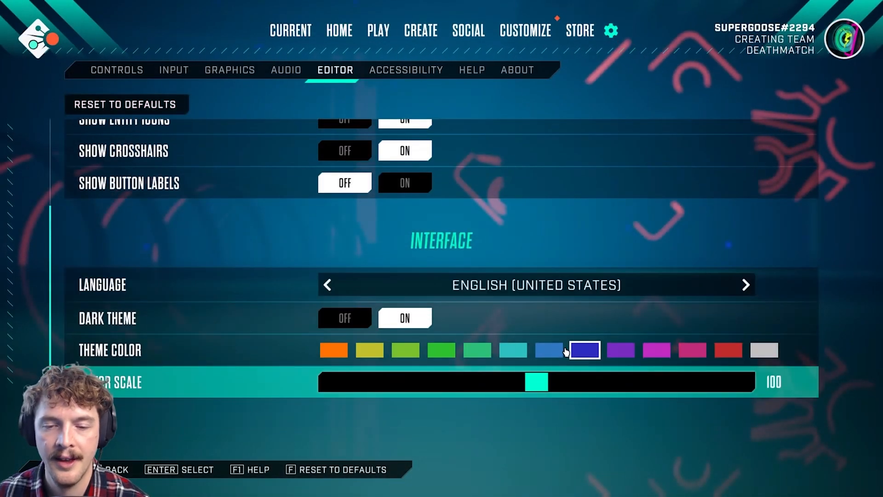
pyautogui.click(692, 350)
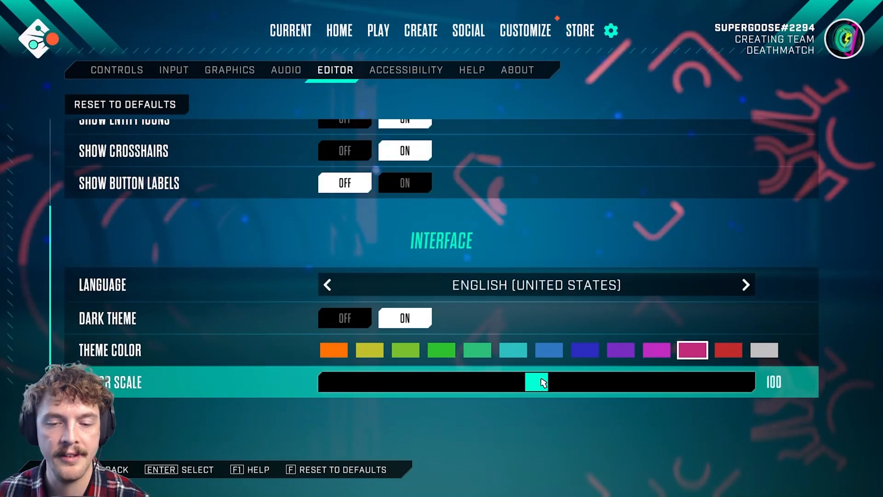
pyautogui.moveTo(535, 388); pyautogui.dragTo(341, 384)
pyautogui.press('Escape')
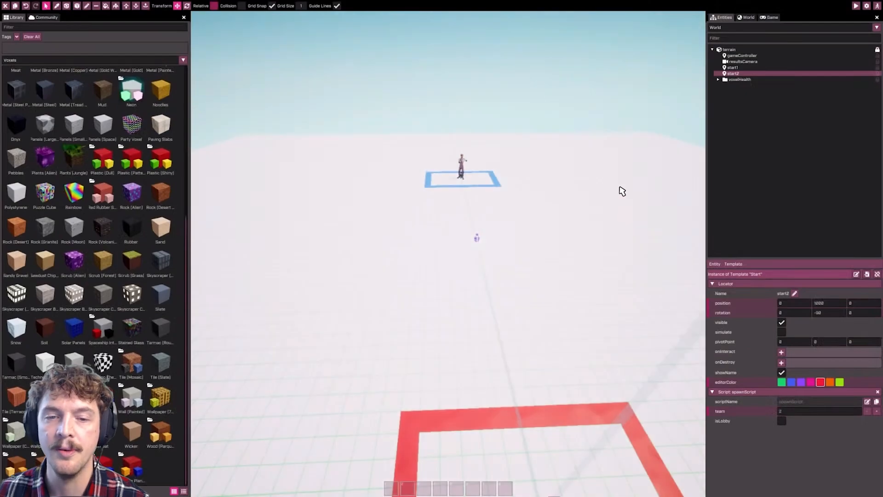
# Narrow the Library and Entities panels to give the world view more room
pyautogui.moveTo(582, 226); pyautogui.dragTo(582, 226, button='right')
pyautogui.moveTo(410, 211); pyautogui.dragTo(410, 211, button='right')
pyautogui.moveTo(192, 209); pyautogui.dragTo(89, 207)
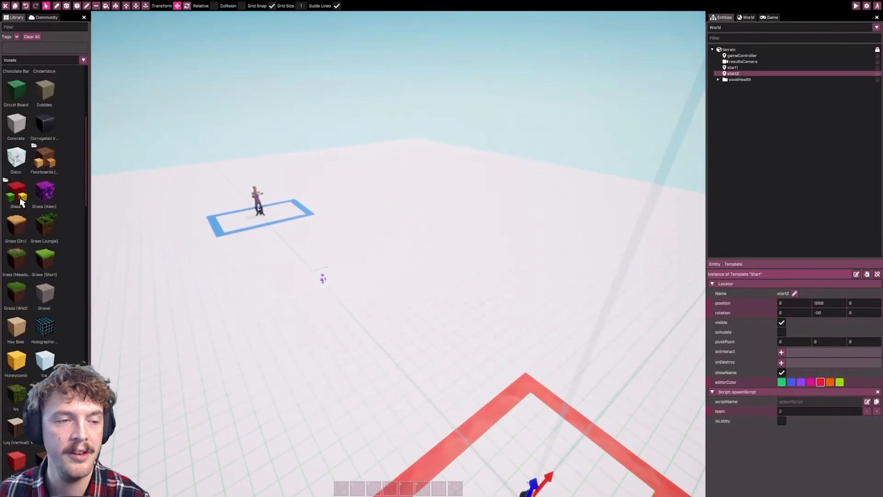
pyautogui.moveTo(631, 286); pyautogui.dragTo(631, 285, button='right')
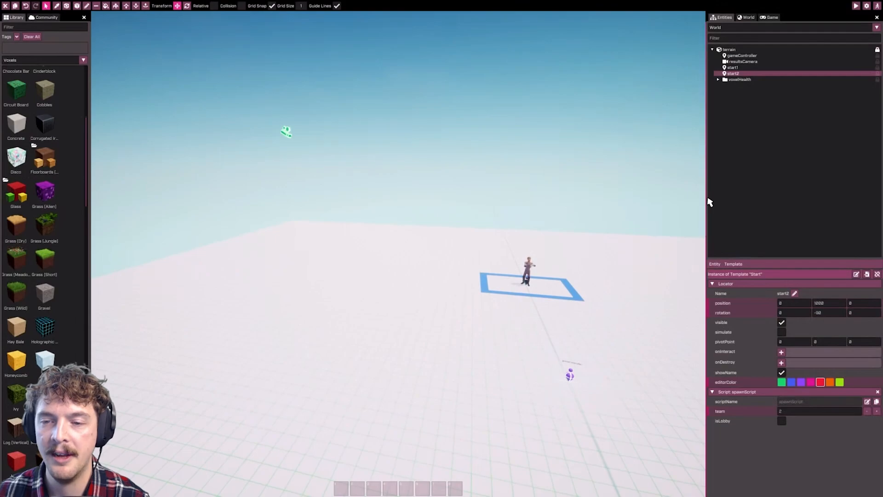
pyautogui.moveTo(718, 200); pyautogui.dragTo(806, 206)
# Look around the blue spawn area and widen the Entities and Library panels again
pyautogui.moveTo(448, 254); pyautogui.dragTo(428, 258, button='right')
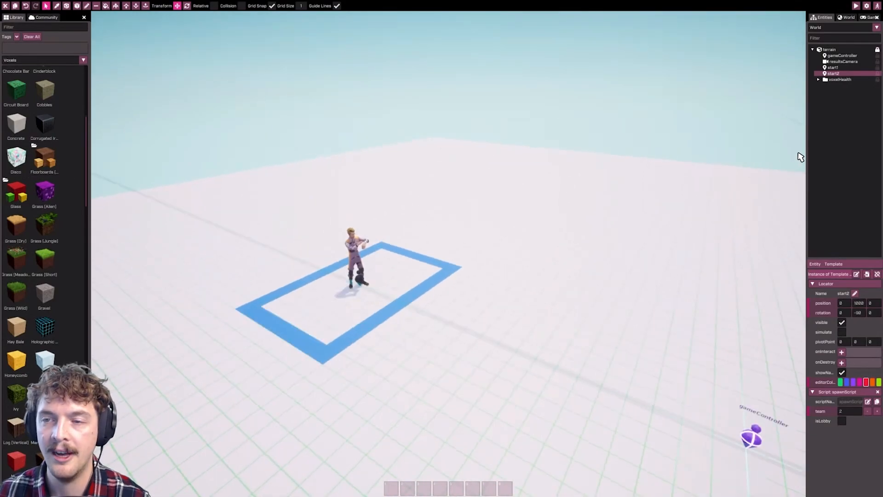
pyautogui.moveTo(800, 164); pyautogui.dragTo(851, 150, button='right')
pyautogui.press('w')
pyautogui.moveTo(448, 254); pyautogui.dragTo(766, 138, button='right')
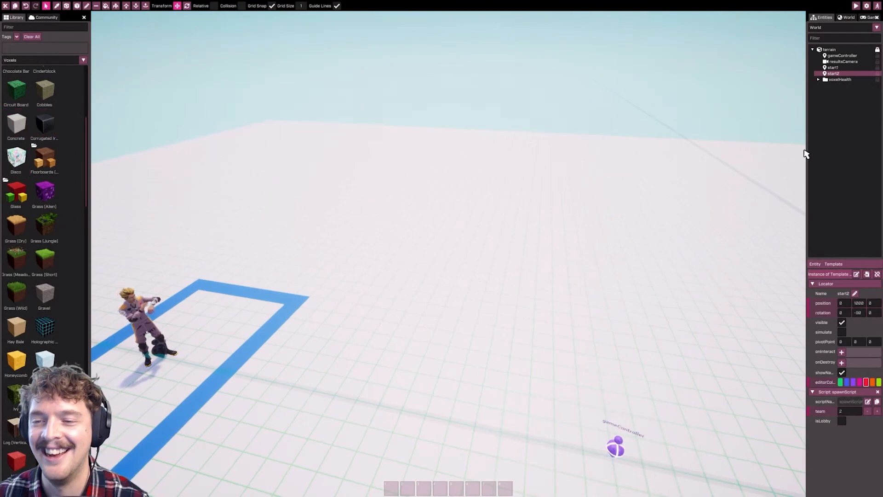
pyautogui.moveTo(807, 147); pyautogui.dragTo(729, 142)
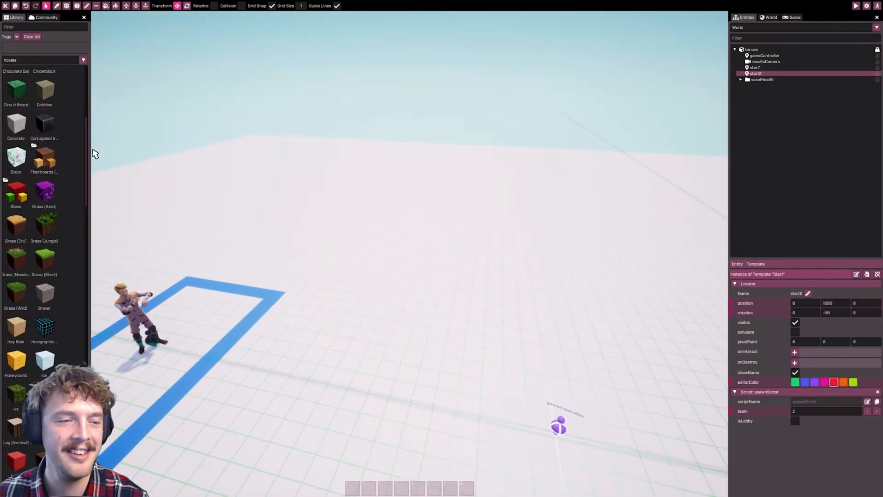
pyautogui.moveTo(90, 149); pyautogui.dragTo(174, 152)
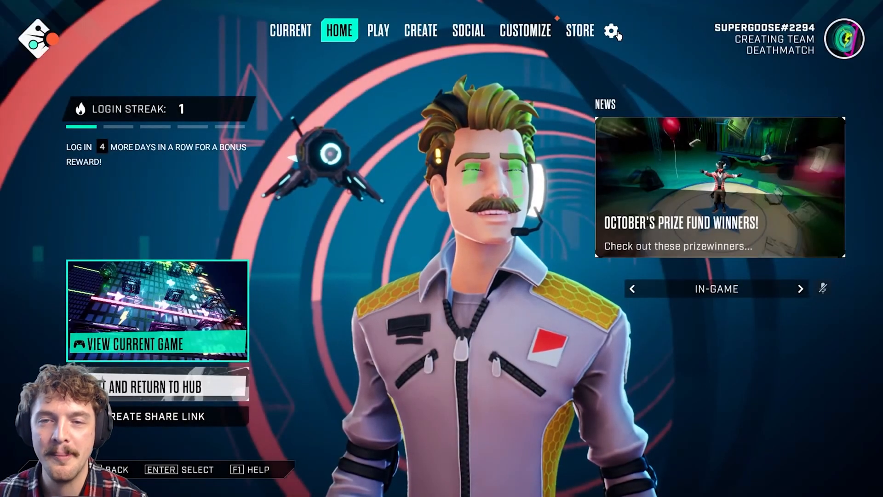
# Set the editor scale to 150 in the editor's interface settings and return to the world editor
pyautogui.click(612, 33)
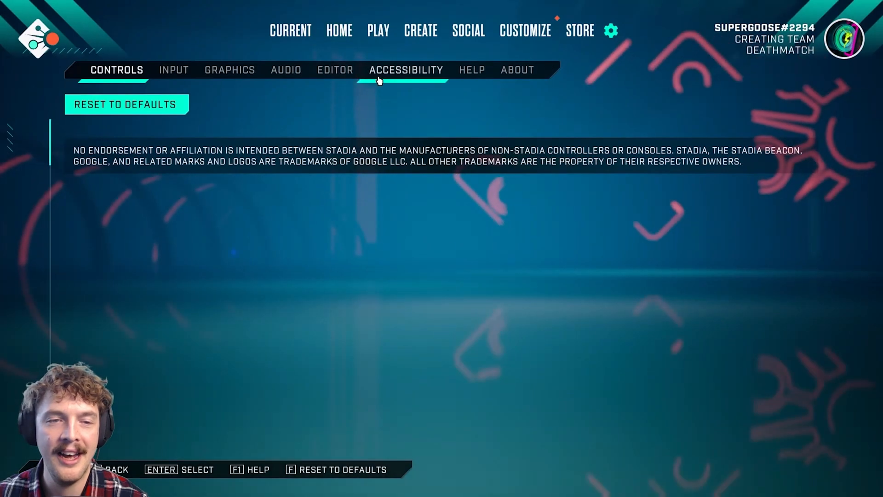
pyautogui.click(336, 70)
pyautogui.scroll(-10, 473, 313)
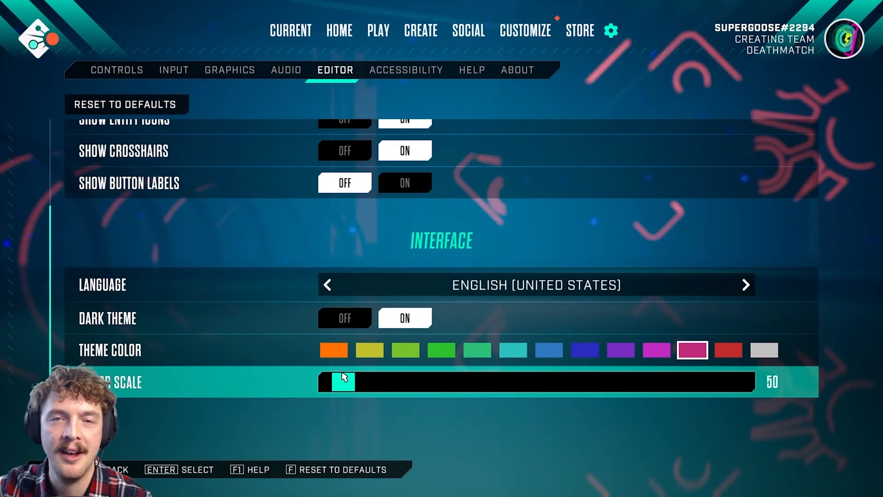
pyautogui.click(358, 390)
pyautogui.moveTo(358, 391); pyautogui.dragTo(782, 381)
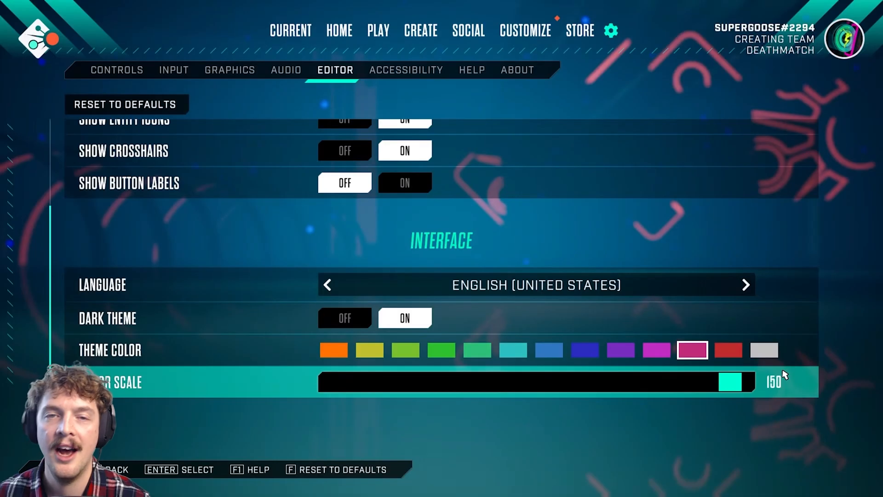
pyautogui.press('Escape')
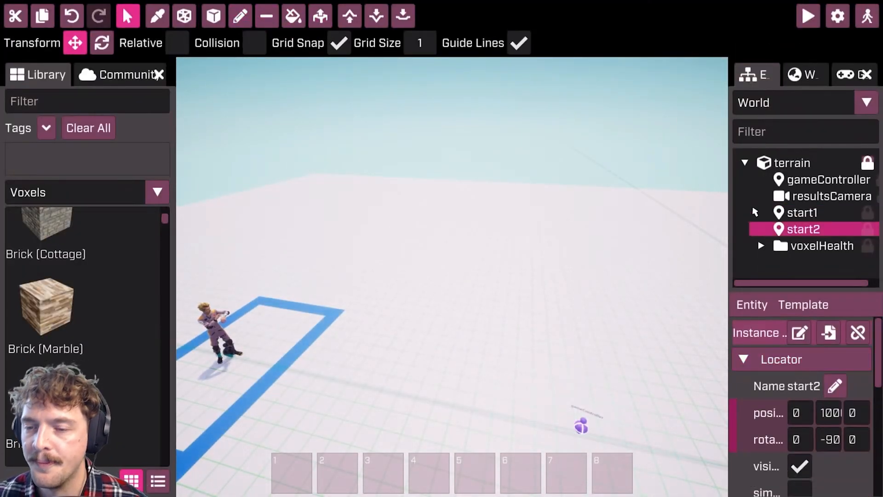
# Widen the Entities panel until the property names of start2 are readable, checking its property list
pyautogui.moveTo(728, 181); pyautogui.dragTo(658, 173)
pyautogui.scroll(-3, 751, 389)
pyautogui.scroll(3, 777, 400)
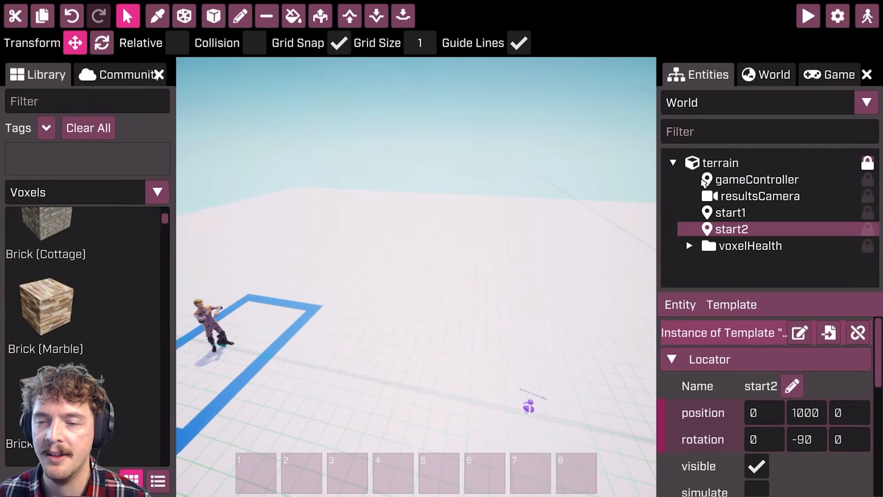
pyautogui.moveTo(658, 183); pyautogui.dragTo(679, 184)
pyautogui.scroll(-3, 783, 350)
pyautogui.scroll(3, 783, 361)
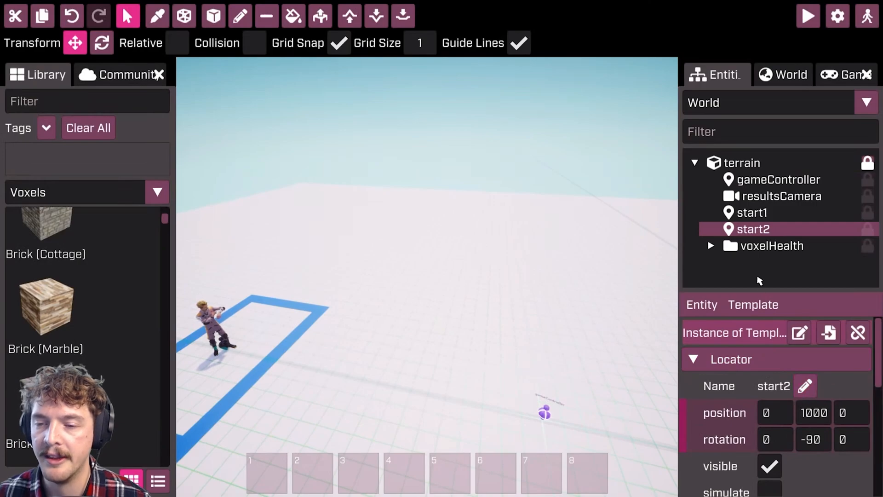
# Shorten the entity tree to give the start2 properties more height, and widen the Library panel to two columns of voxels
pyautogui.moveTo(771, 276); pyautogui.dragTo(772, 242)
pyautogui.scroll(-5, 773, 377)
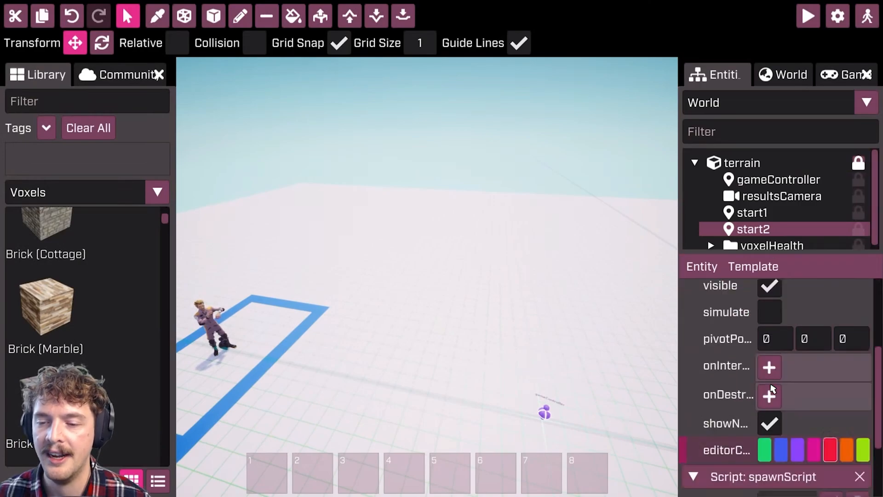
pyautogui.scroll(5, 787, 372)
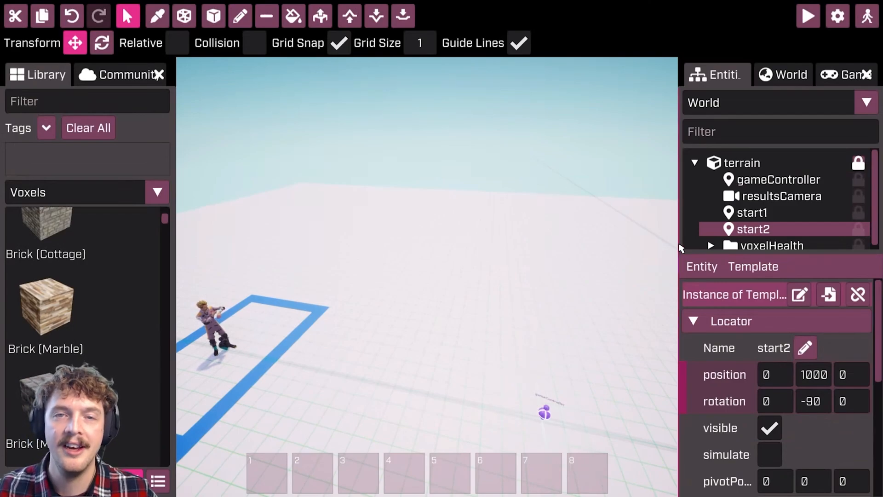
pyautogui.moveTo(177, 239); pyautogui.dragTo(217, 238)
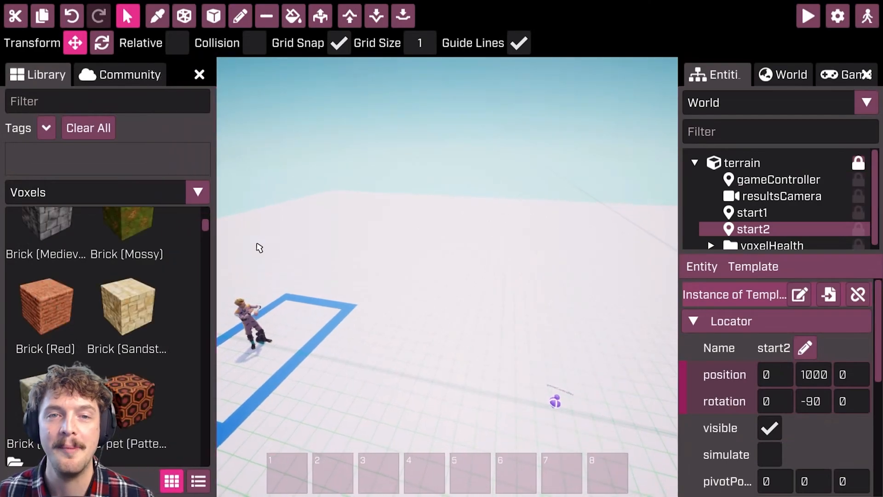